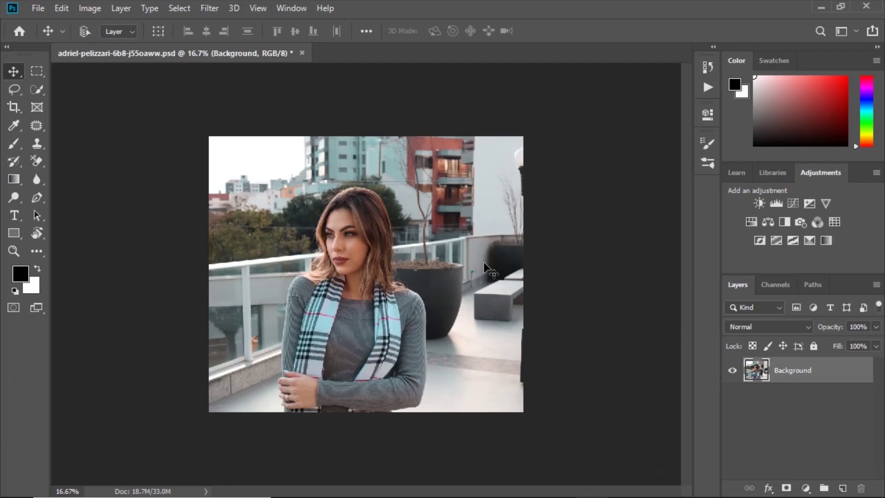
Duplicate the portrait's Background layer with Ctrl+J.
{"action": "key", "text": "ctrl+j"}
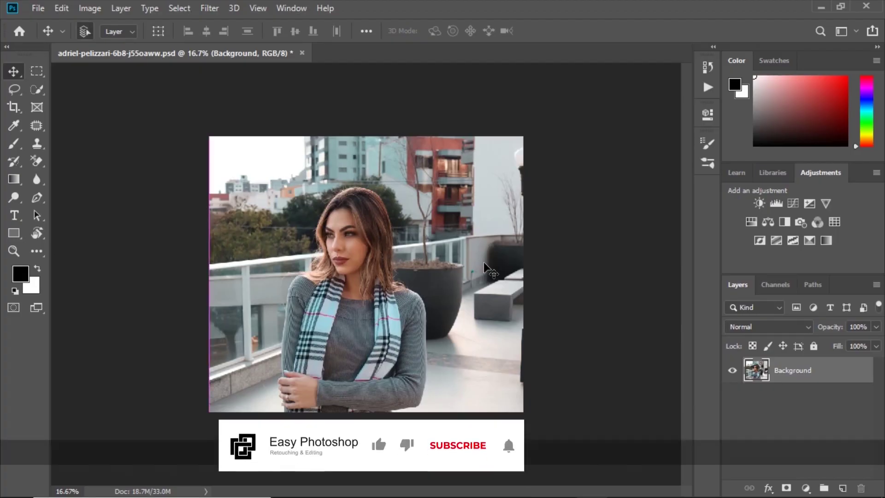
Make a second Background copy and rename the two copies 'blur' and 'selection'.
{"action": "key", "text": "ctrl+j"}
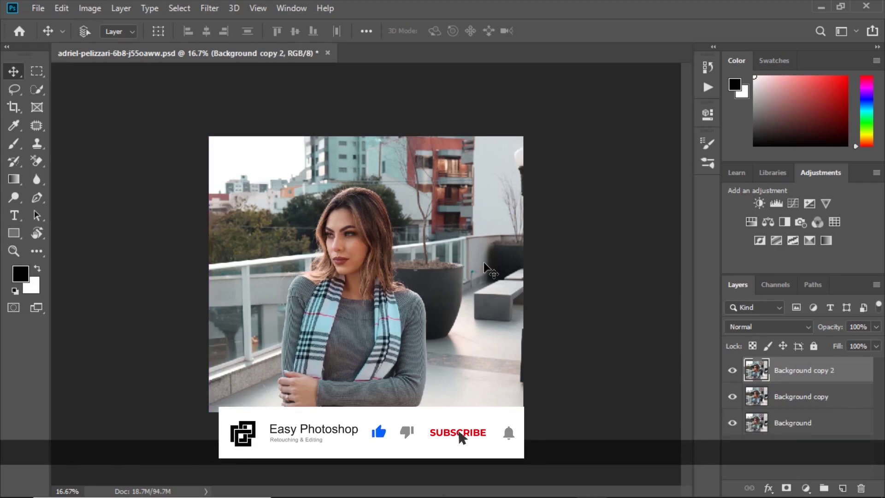
{"action": "double_click", "coordinate": [810, 397]}
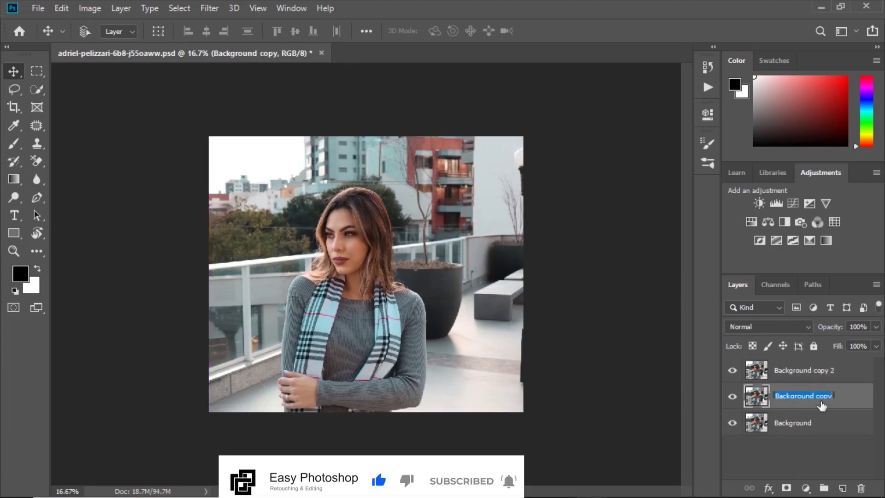
{"action": "key", "text": "BackSpace"}
{"action": "type", "text": "blur"}
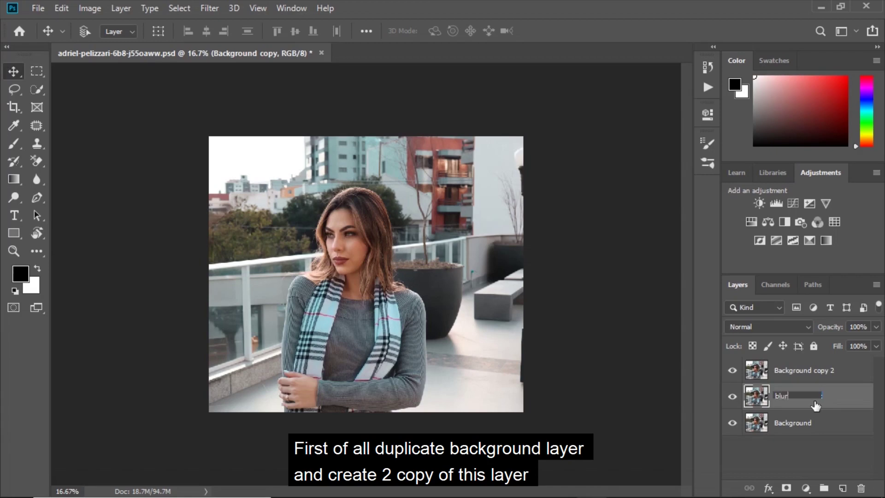
{"action": "key", "text": "Return"}
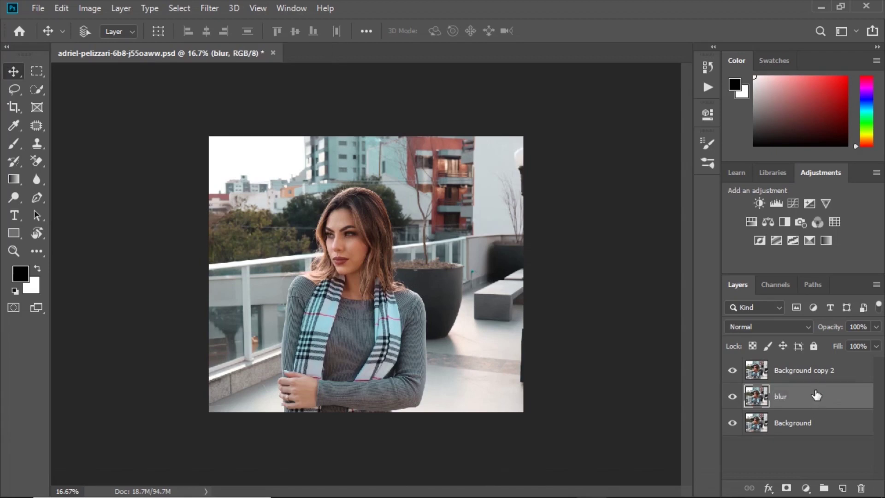
{"action": "double_click", "coordinate": [818, 375]}
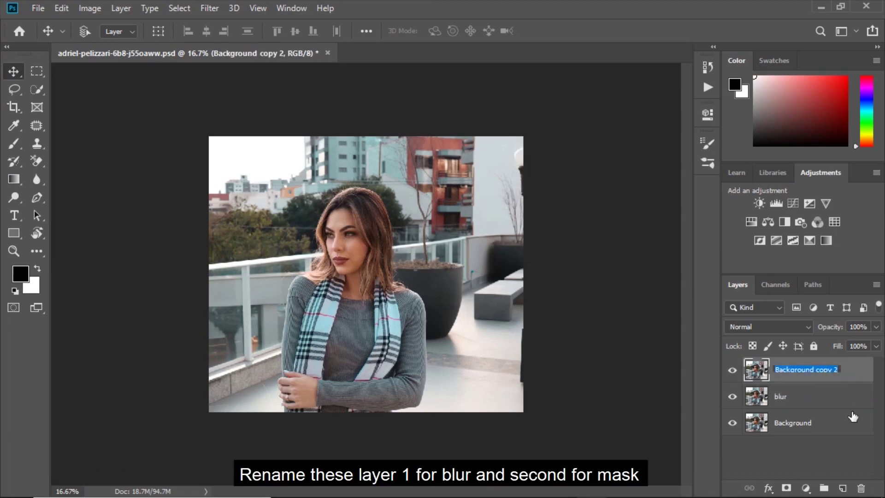
{"action": "key", "text": "BackSpace"}
{"action": "type", "text": "selection"}
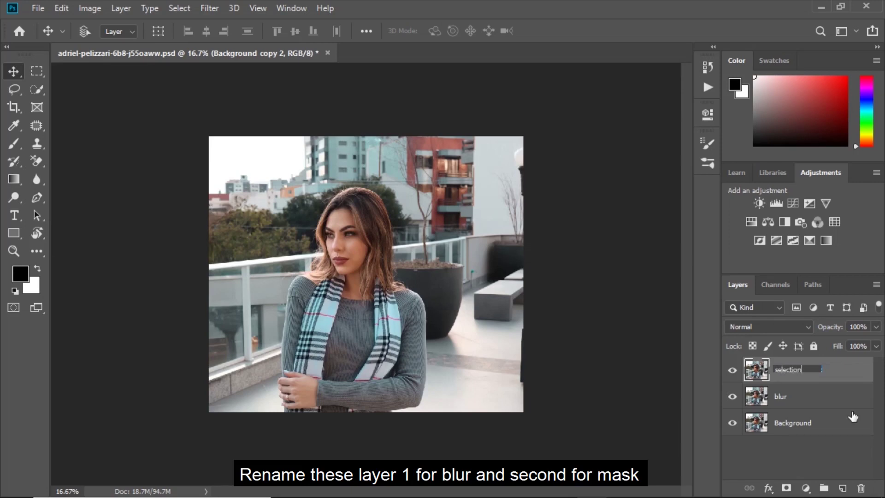
{"action": "key", "text": "Return"}
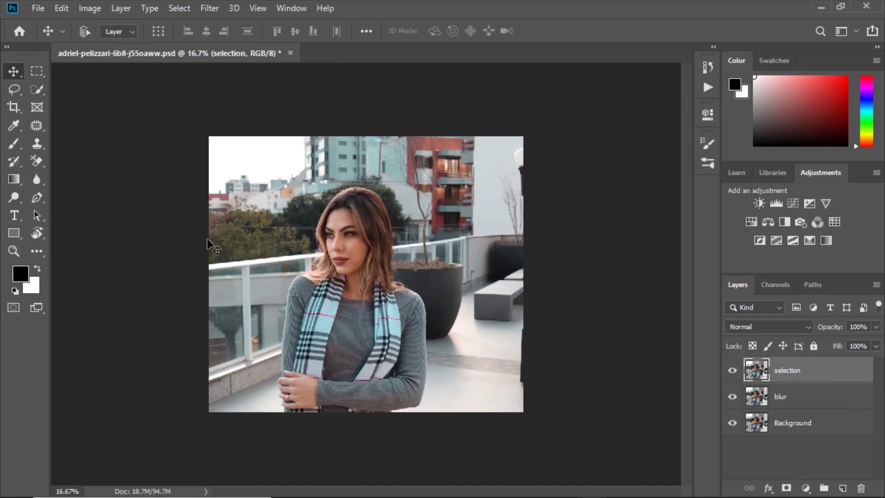
{"action": "left_click", "coordinate": [36, 88]}
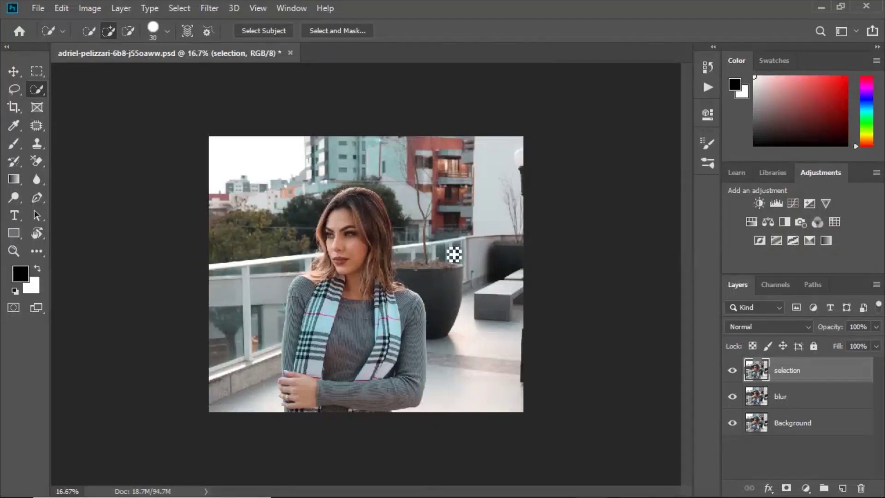
Load the saved 'Hair selection final' channel as a selection of the woman.
{"action": "right_click", "coordinate": [389, 196]}
{"action": "left_click", "coordinate": [432, 348]}
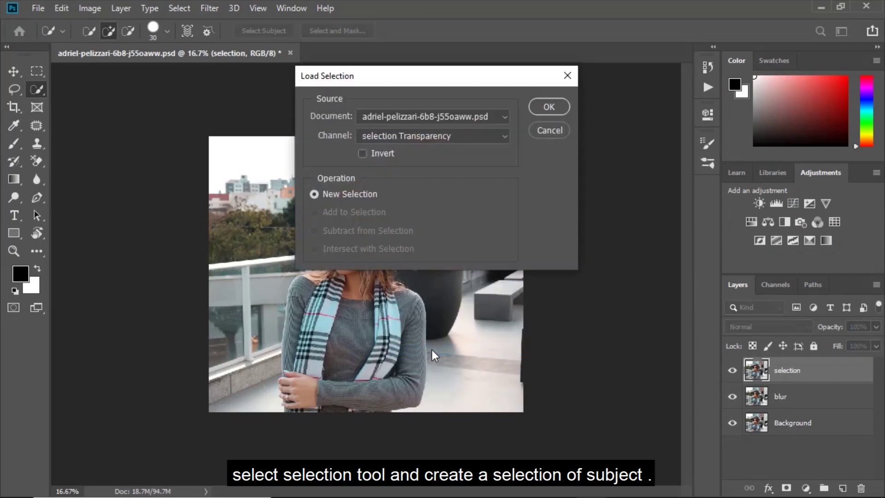
{"action": "left_click", "coordinate": [416, 137]}
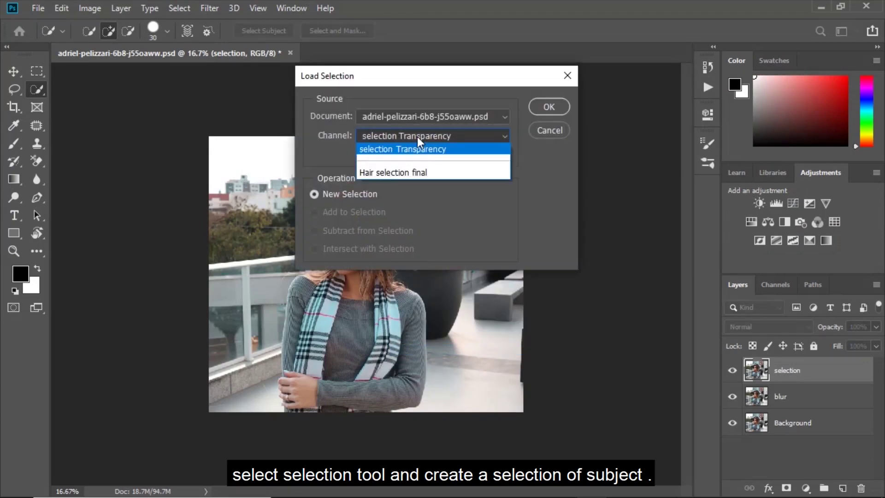
{"action": "left_click", "coordinate": [400, 175]}
{"action": "left_click", "coordinate": [549, 109]}
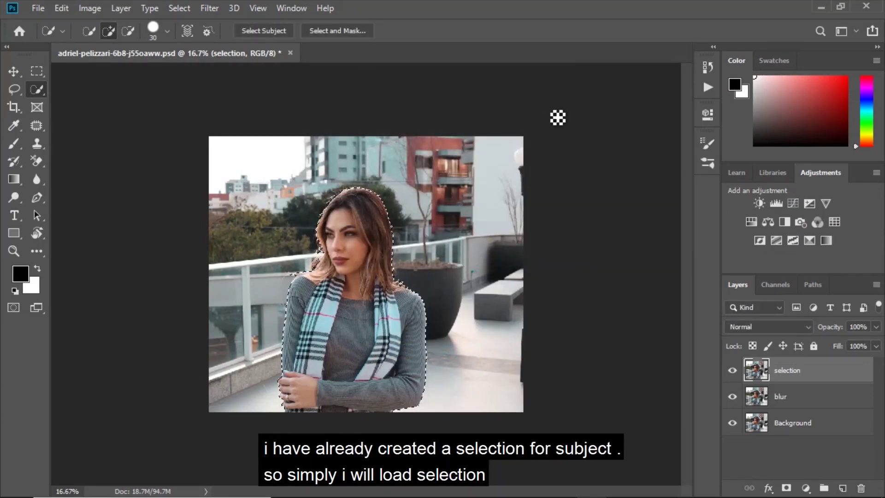
Mask the selection layer to the woman, then reselect her from that mask on the blur layer.
{"action": "left_click", "coordinate": [786, 488]}
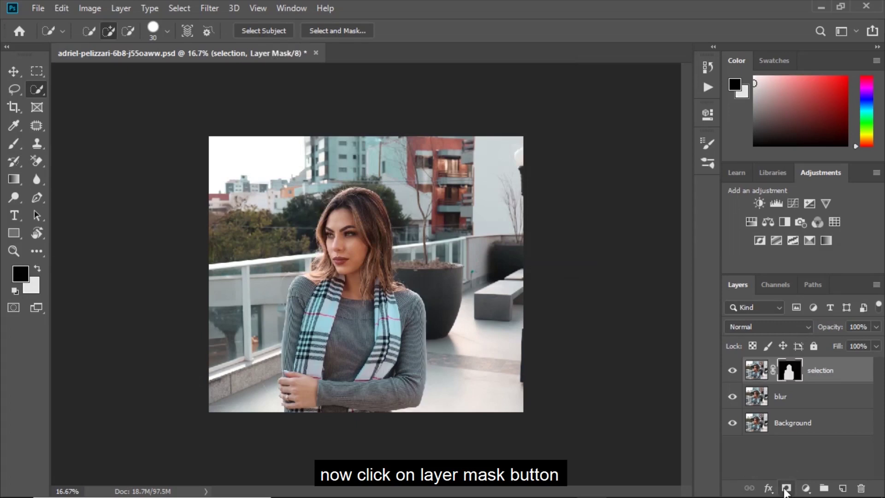
{"action": "left_click", "coordinate": [815, 400]}
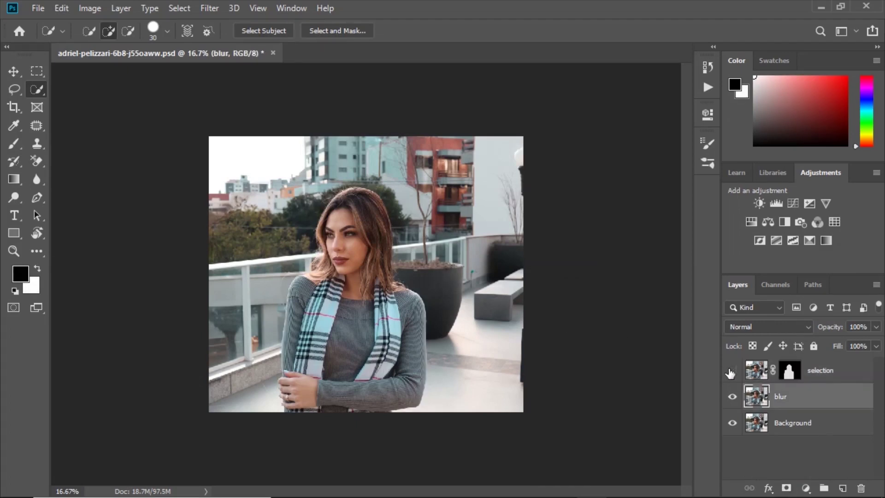
{"action": "left_click", "coordinate": [786, 374], "text": "ctrl"}
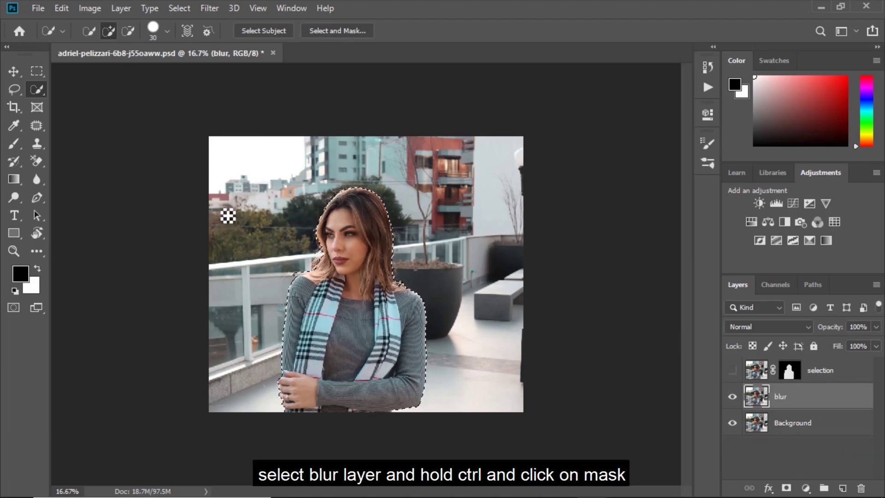
Expand the selection around the woman by 50 pixels.
{"action": "left_click", "coordinate": [175, 9]}
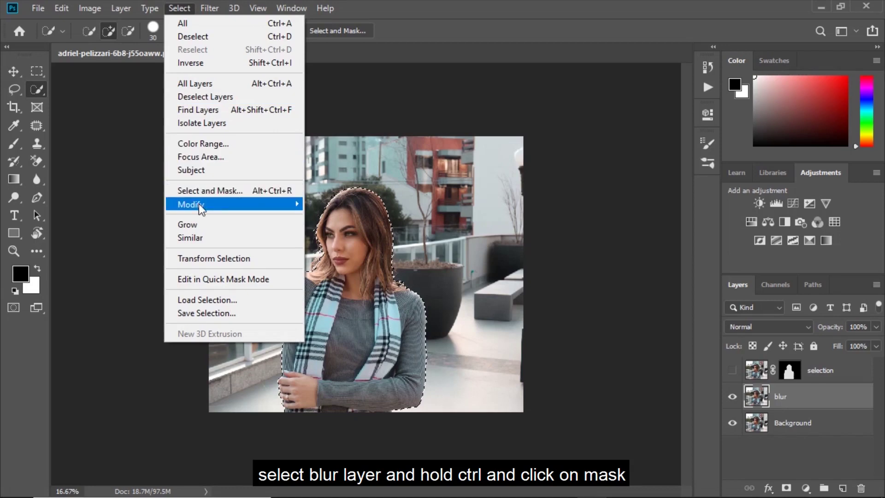
{"action": "mouse_move", "coordinate": [190, 204]}
{"action": "left_click", "coordinate": [339, 227]}
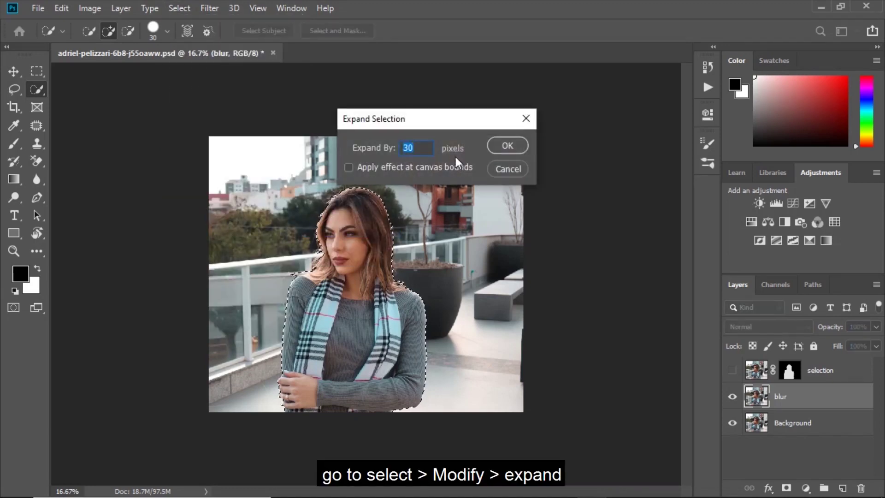
{"action": "left_click", "coordinate": [431, 147]}
{"action": "key", "text": "BackSpace"}
{"action": "key", "text": "BackSpace"}
{"action": "type", "text": "50"}
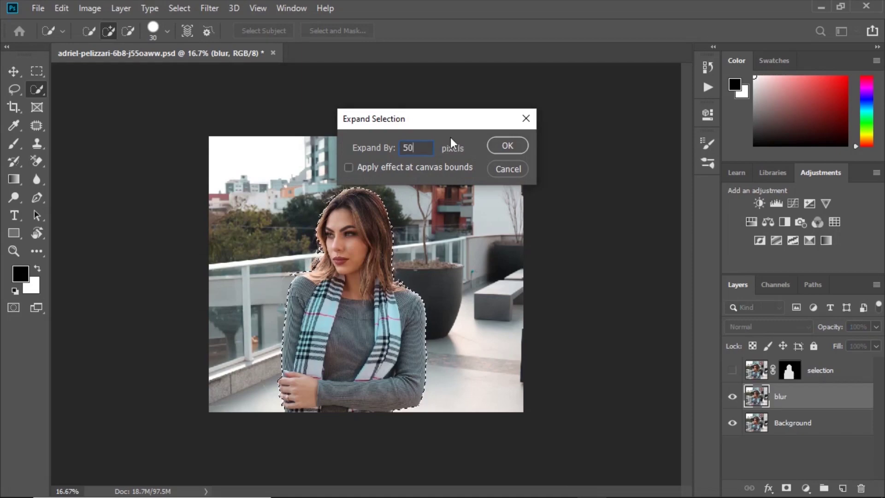
{"action": "left_click", "coordinate": [509, 147]}
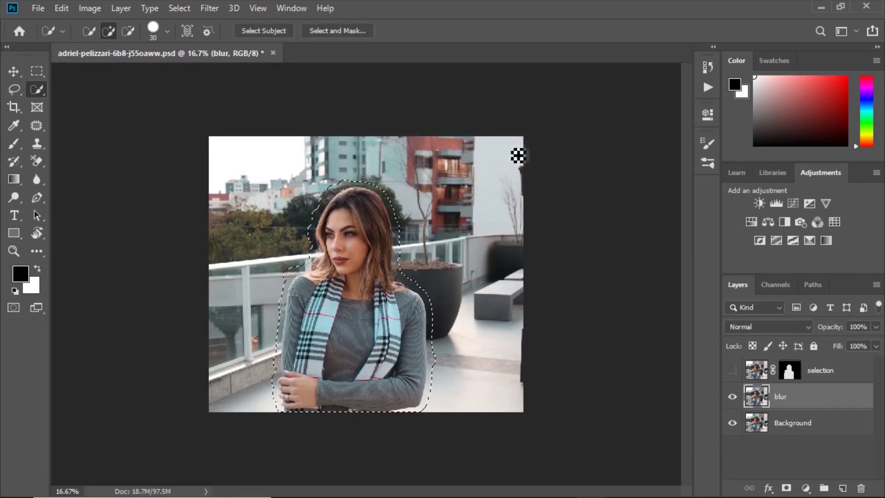
Content-Aware Fill the expanded area and deselect.
{"action": "left_click", "coordinate": [63, 8]}
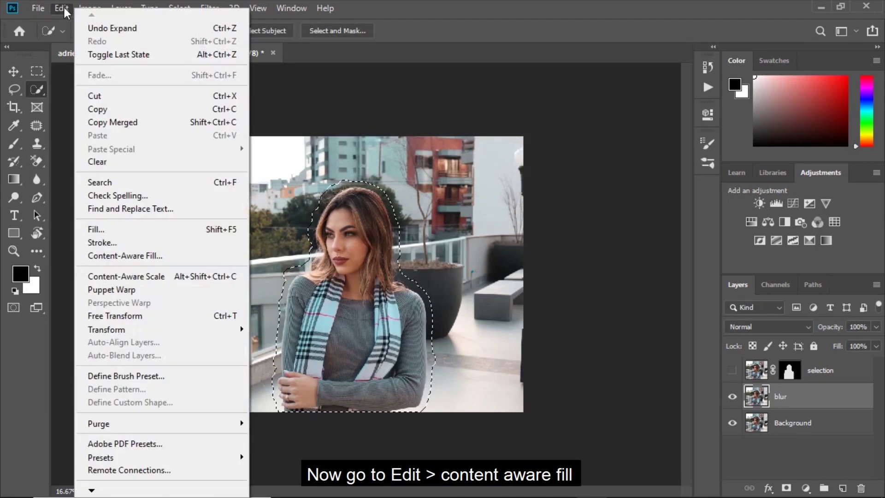
{"action": "left_click", "coordinate": [120, 256]}
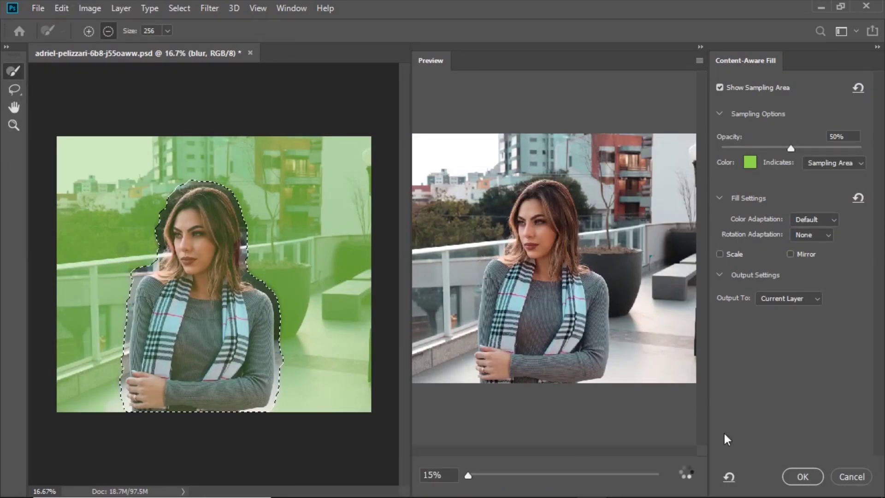
{"action": "left_click", "coordinate": [802, 476]}
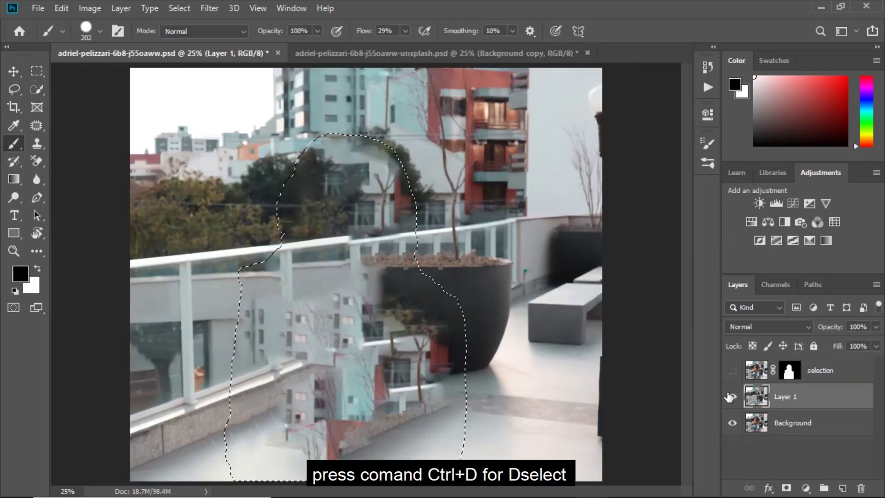
{"action": "key", "text": "ctrl+d"}
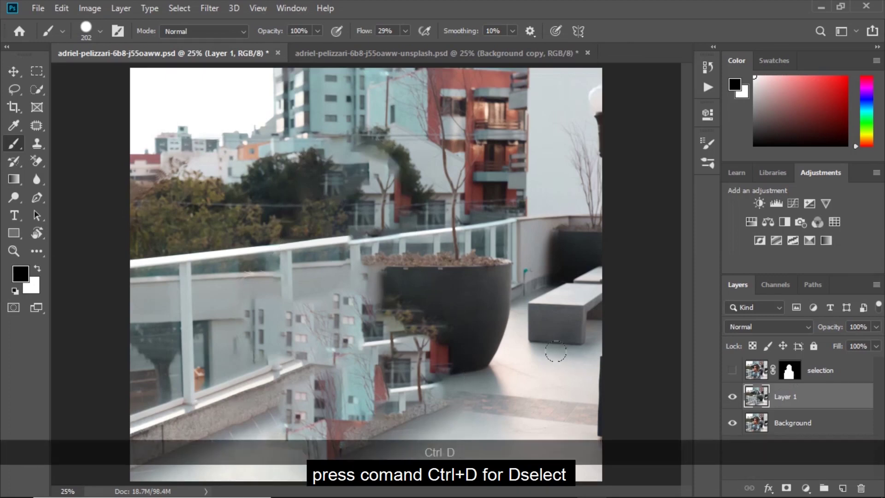
Show the masked woman layer, make Layer 1 a smart object, and start a Tilt-Shift blur.
{"action": "left_click", "coordinate": [732, 371]}
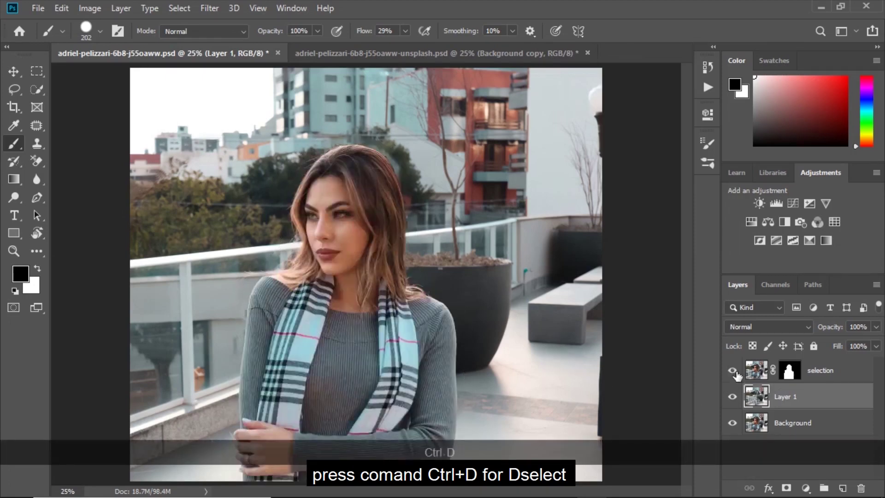
{"action": "right_click", "coordinate": [815, 405]}
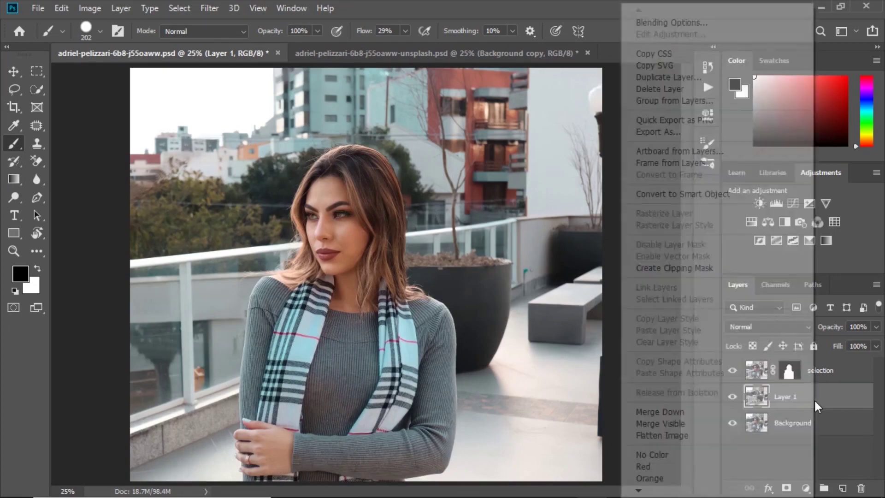
{"action": "left_click", "coordinate": [693, 198]}
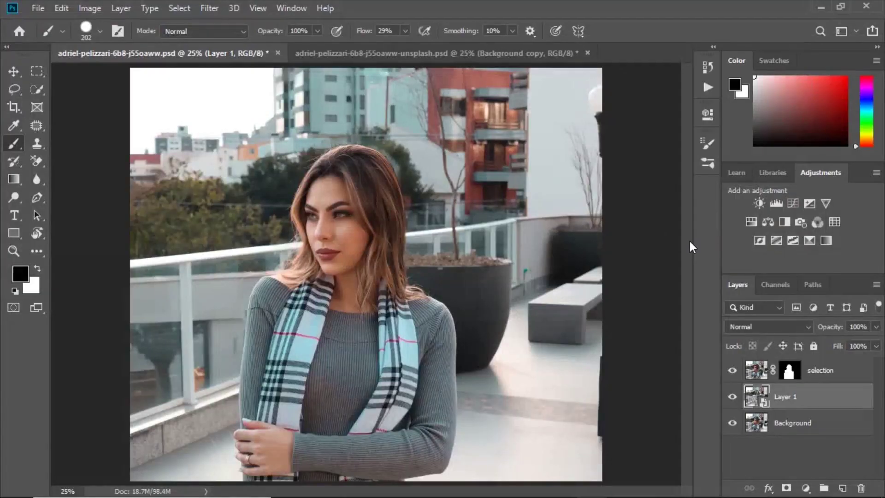
{"action": "left_click", "coordinate": [208, 9]}
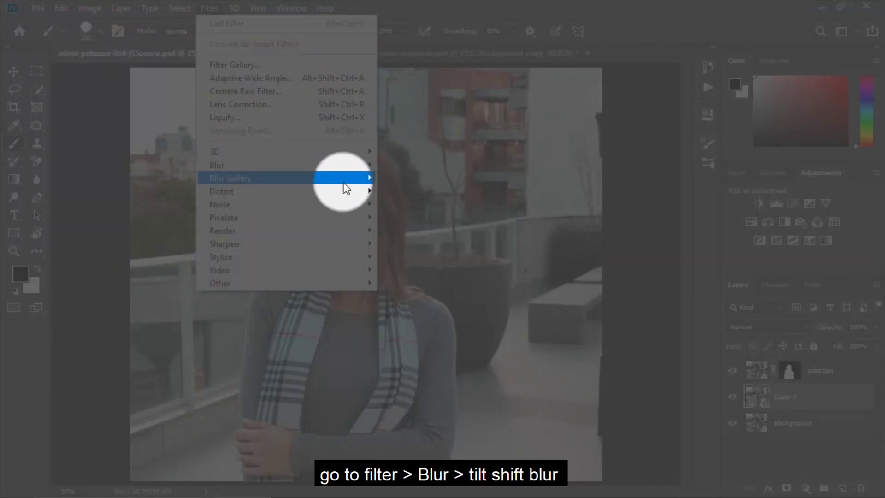
{"action": "mouse_move", "coordinate": [290, 178]}
{"action": "left_click", "coordinate": [415, 201]}
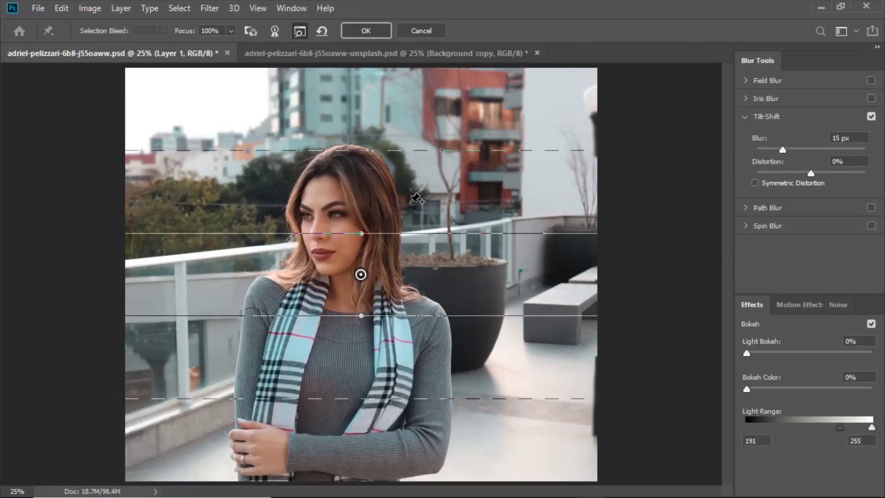
Move the focus band toward the bottom, set Blur to 99 px and Light Bokeh about 56%.
{"action": "left_click_drag", "start_coordinate": [361, 274], "coordinate": [361, 276]}
{"action": "mouse_move", "coordinate": [363, 308]}
{"action": "left_mouse_down"}
{"action": "mouse_move", "coordinate": [385, 494]}
{"action": "mouse_move", "coordinate": [397, 489]}
{"action": "left_mouse_up"}
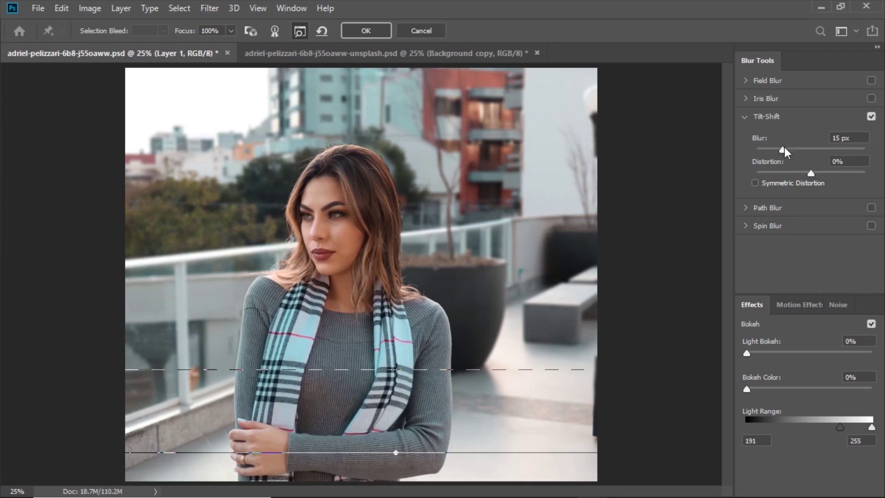
{"action": "left_click_drag", "start_coordinate": [787, 147], "coordinate": [816, 149]}
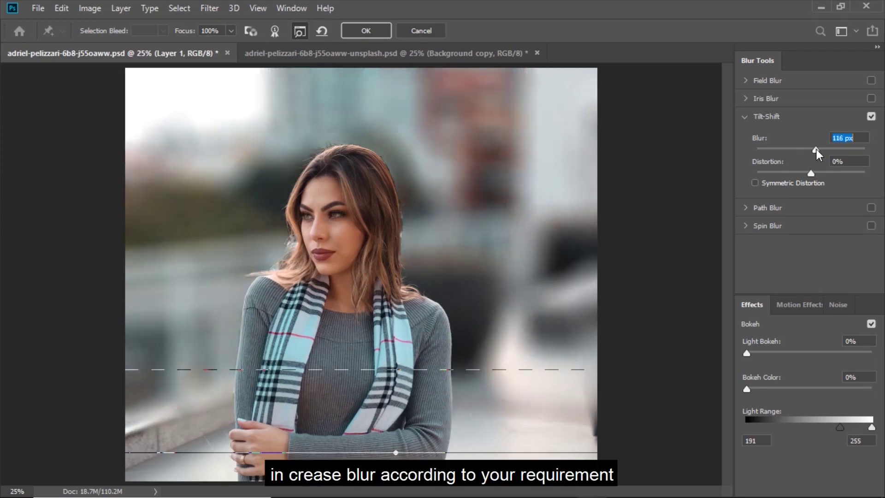
{"action": "left_click_drag", "start_coordinate": [816, 149], "coordinate": [812, 150]}
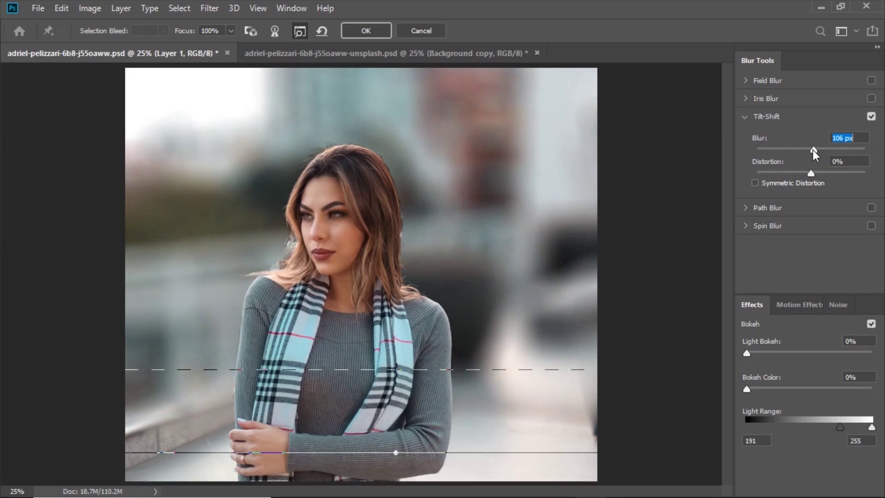
{"action": "left_click_drag", "start_coordinate": [811, 151], "coordinate": [815, 151]}
{"action": "left_click_drag", "start_coordinate": [814, 153], "coordinate": [812, 153]}
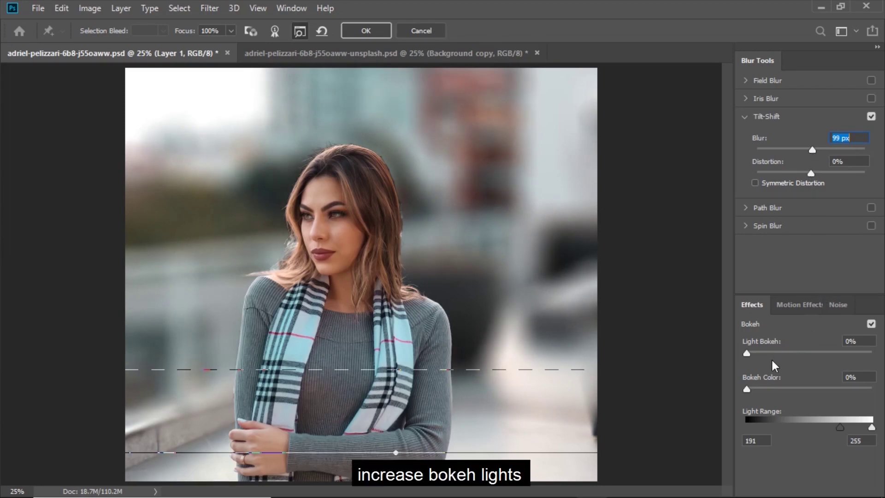
{"action": "left_click_drag", "start_coordinate": [746, 353], "coordinate": [819, 355]}
Narrow the bokeh light range to 95–97 and apply the tilt-shift blur.
{"action": "left_click", "coordinate": [838, 427]}
{"action": "left_click_drag", "start_coordinate": [842, 427], "coordinate": [791, 427]}
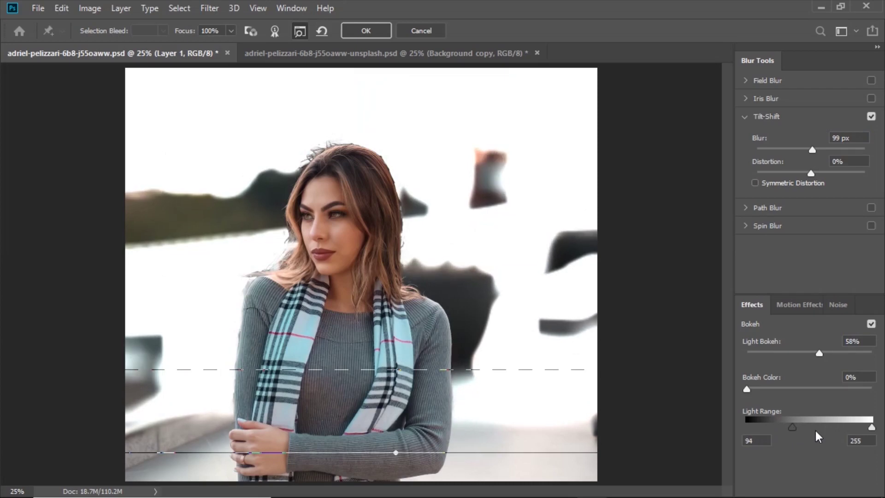
{"action": "mouse_move", "coordinate": [871, 428]}
{"action": "left_mouse_down"}
{"action": "mouse_move", "coordinate": [830, 427]}
{"action": "mouse_move", "coordinate": [797, 439]}
{"action": "mouse_move", "coordinate": [796, 448]}
{"action": "left_mouse_up"}
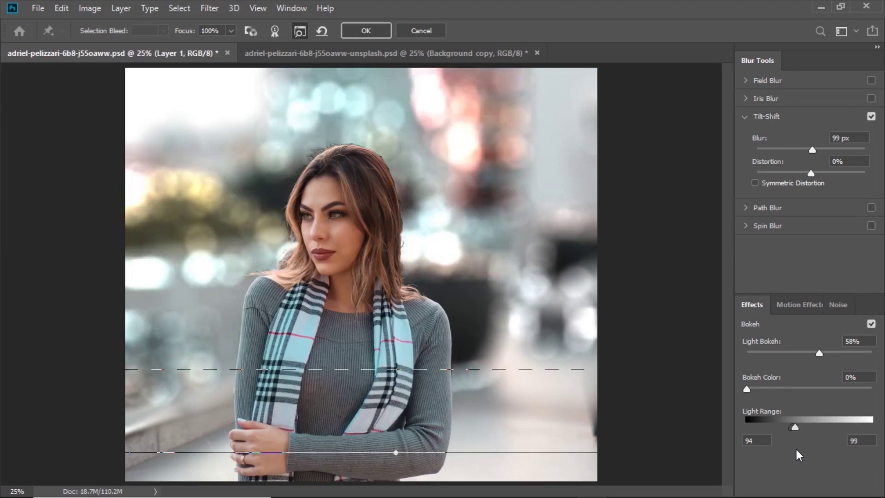
{"action": "left_click_drag", "start_coordinate": [794, 428], "coordinate": [790, 430]}
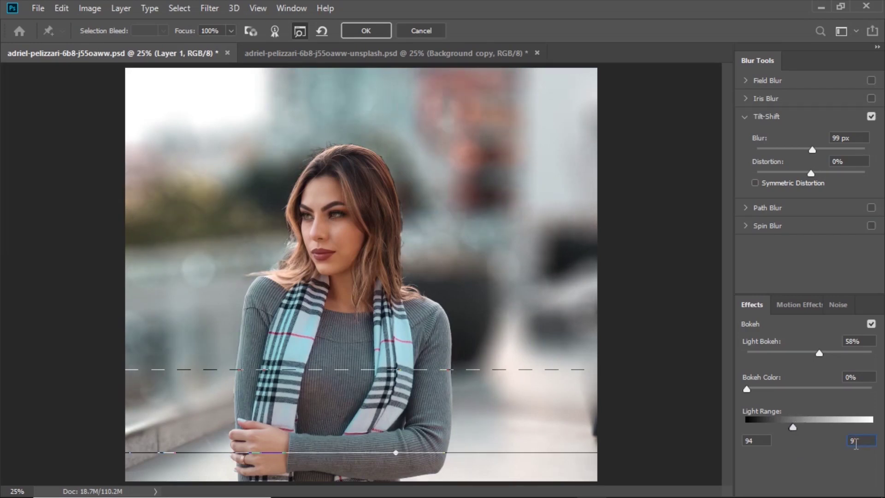
{"action": "type", "text": "7"}
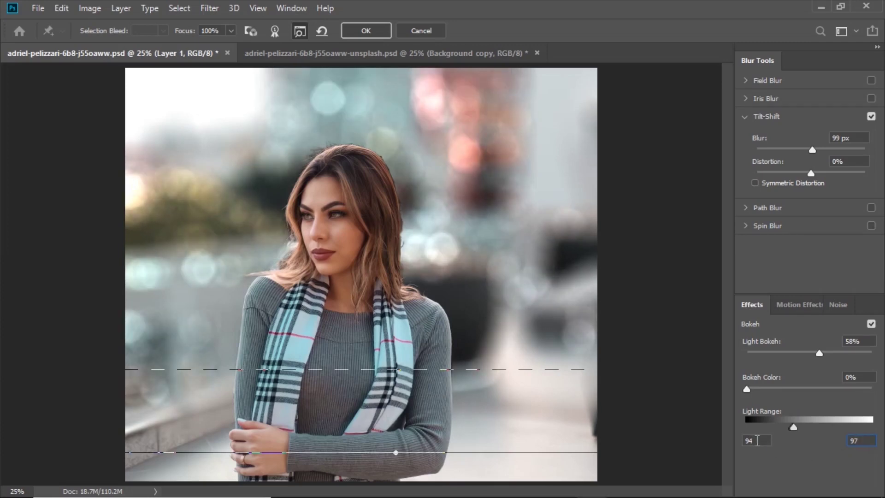
{"action": "key", "text": "BackSpace"}
{"action": "type", "text": "5"}
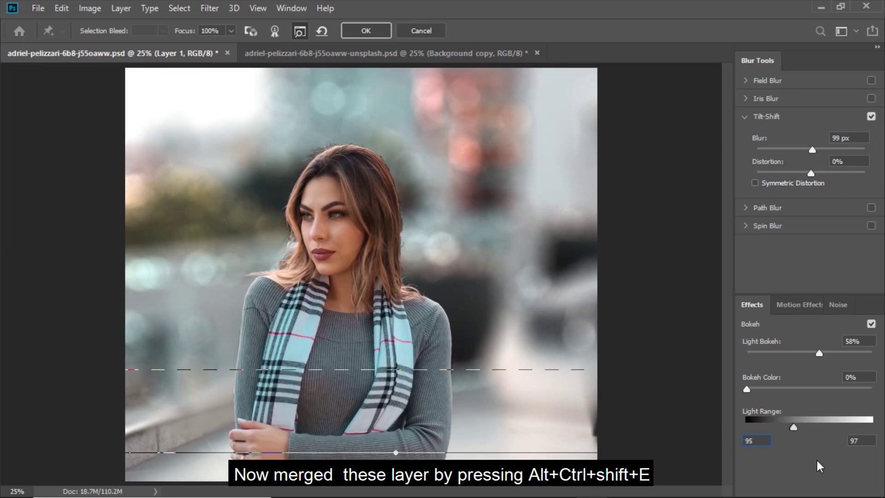
{"action": "left_click", "coordinate": [378, 33]}
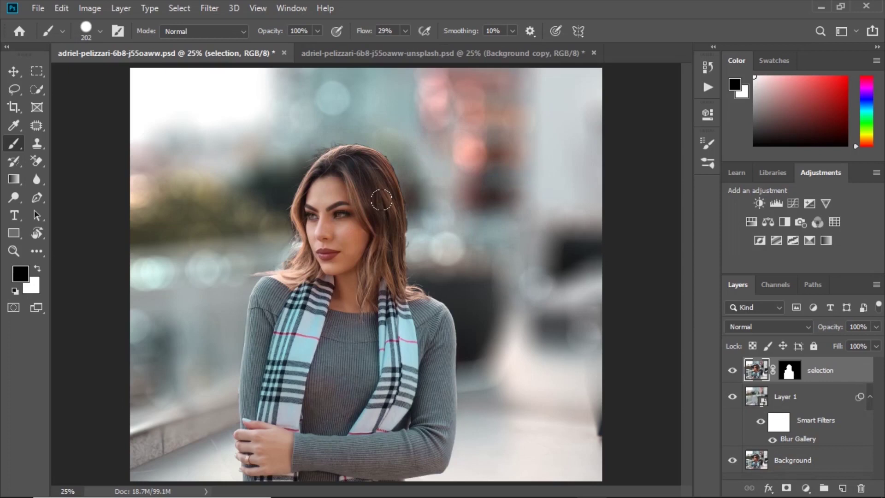
Hold Ctrl+Alt+Shift to begin stamping the visible layers into a new layer.
{"action": "key", "text": "ctrl+alt+shift"}
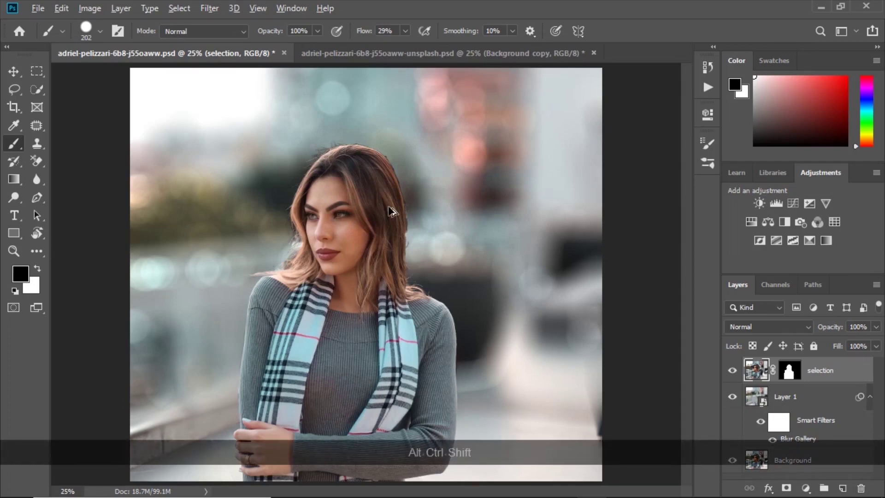
Stamp visible layers into Layer 2, make it a smart object, and open Camera Raw Filter.
{"action": "key", "text": "ctrl+alt+shift+e"}
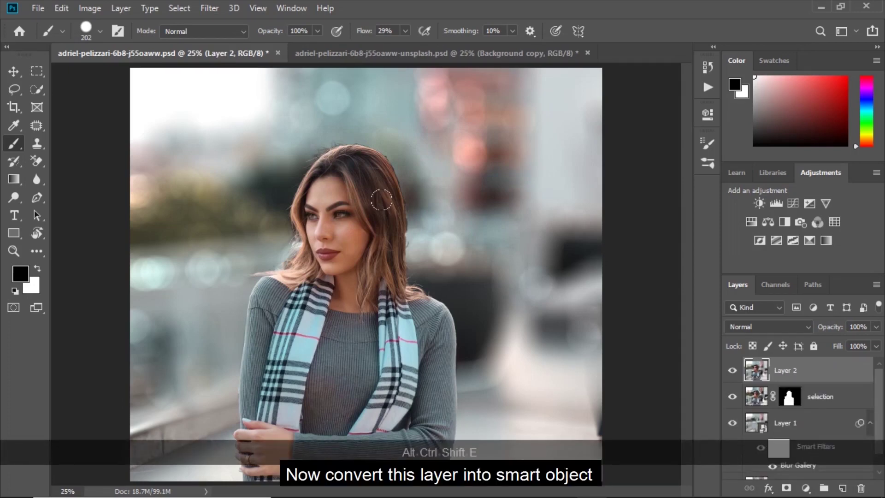
{"action": "right_click", "coordinate": [798, 372]}
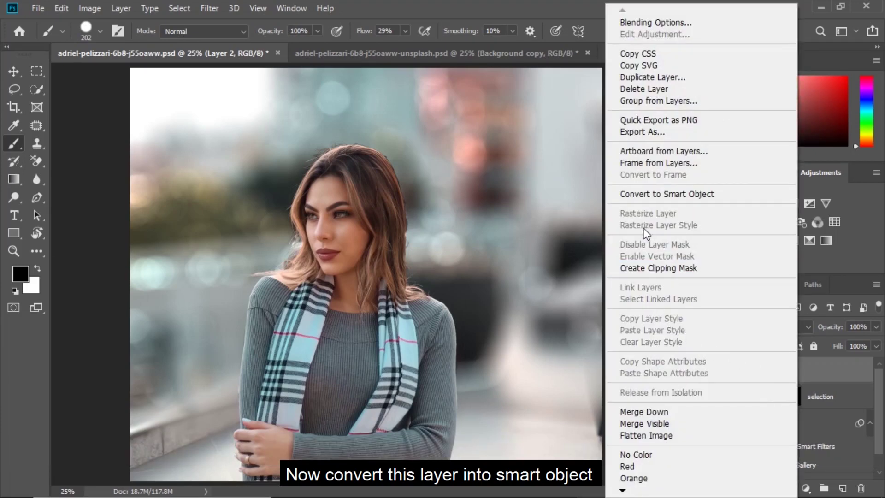
{"action": "left_click", "coordinate": [640, 194]}
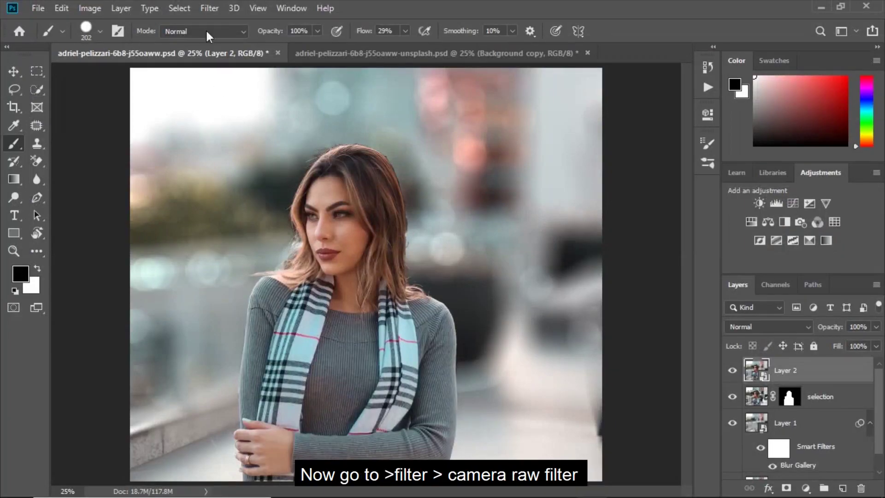
{"action": "left_click", "coordinate": [207, 10]}
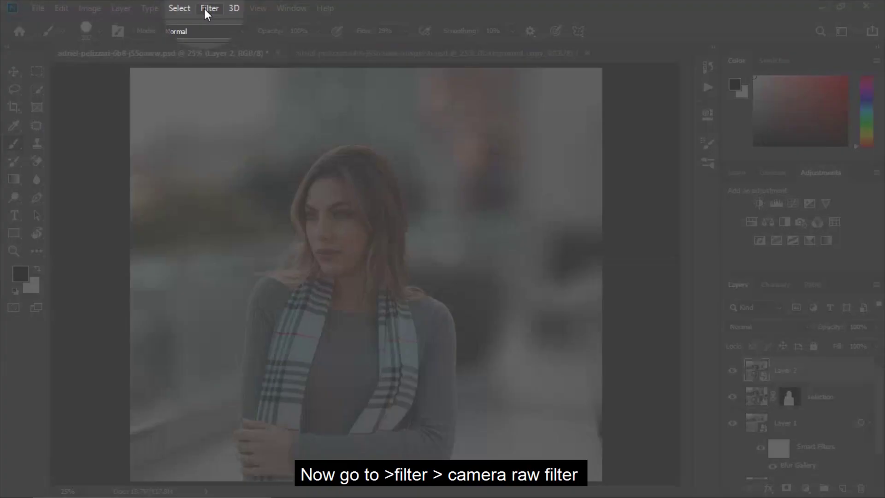
{"action": "left_click", "coordinate": [229, 89]}
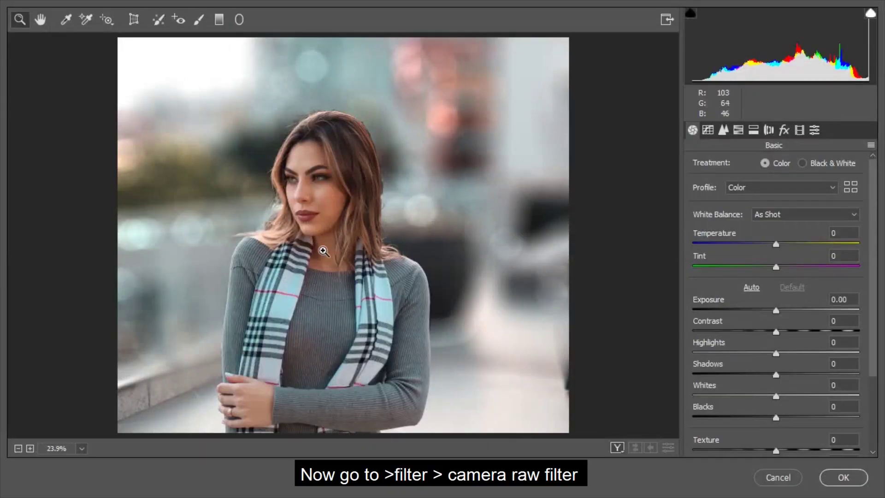
Set temperature to -6, nudge tint, set exposure +0.30 and add slight contrast.
{"action": "left_click_drag", "start_coordinate": [773, 242], "coordinate": [768, 243]}
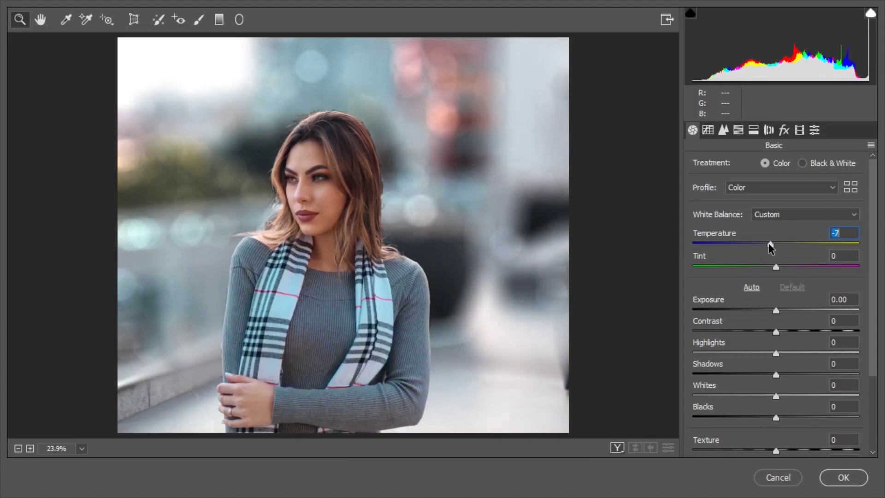
{"action": "type", "text": "-6"}
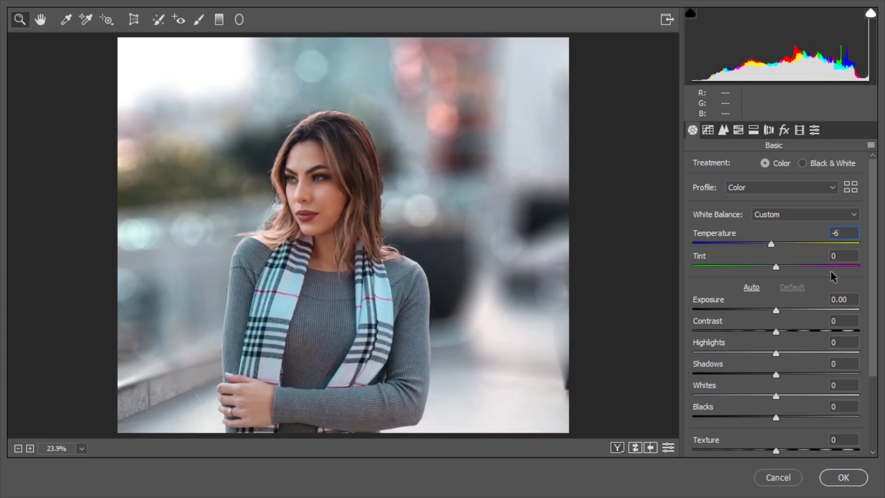
{"action": "left_click_drag", "start_coordinate": [776, 265], "coordinate": [776, 267]}
{"action": "left_click_drag", "start_coordinate": [777, 312], "coordinate": [783, 316]}
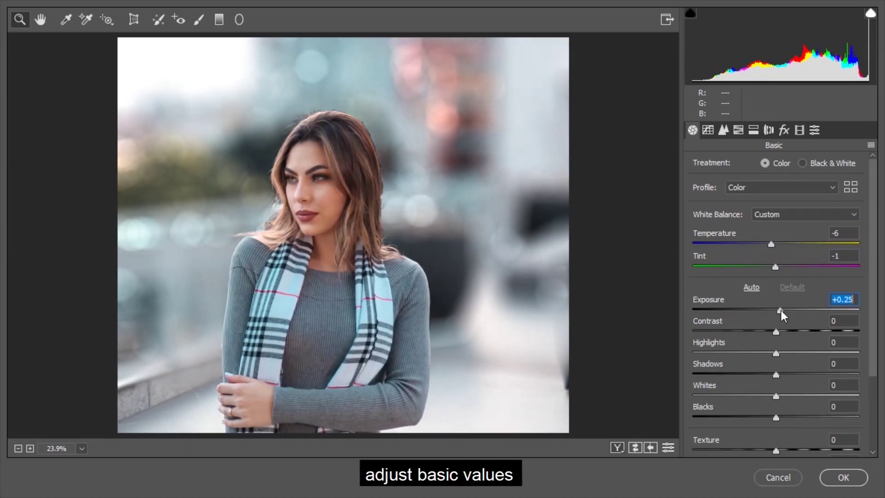
{"action": "left_click_drag", "start_coordinate": [783, 315], "coordinate": [781, 311]}
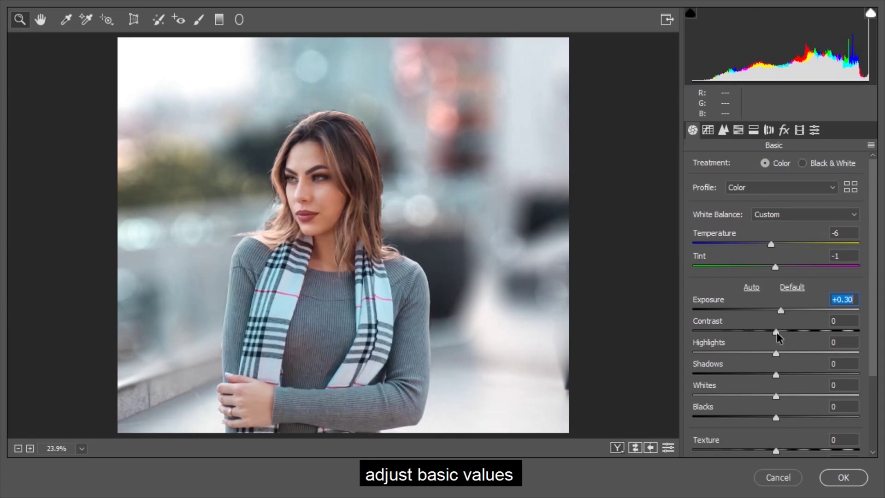
{"action": "left_click_drag", "start_coordinate": [777, 332], "coordinate": [777, 331]}
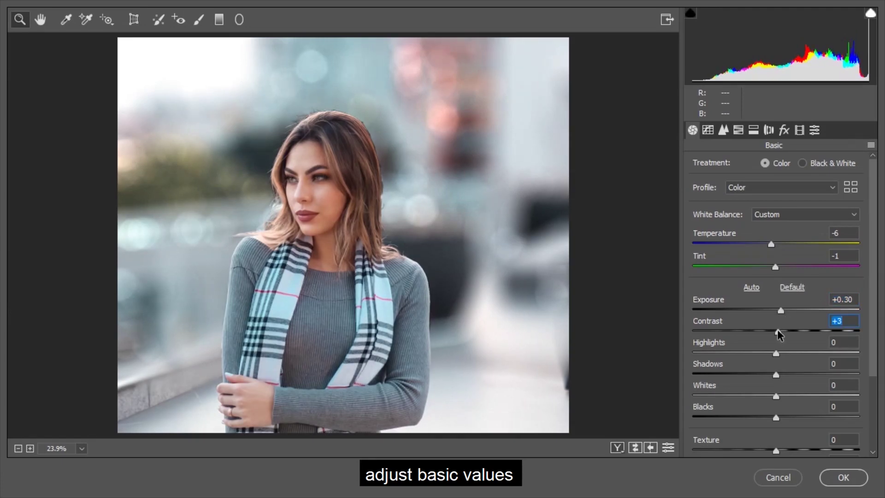
Set highlights -48, shadows +9, whites +8, and pull blacks below zero.
{"action": "mouse_move", "coordinate": [776, 353]}
{"action": "left_mouse_down"}
{"action": "mouse_move", "coordinate": [749, 349]}
{"action": "mouse_move", "coordinate": [735, 359]}
{"action": "left_mouse_up"}
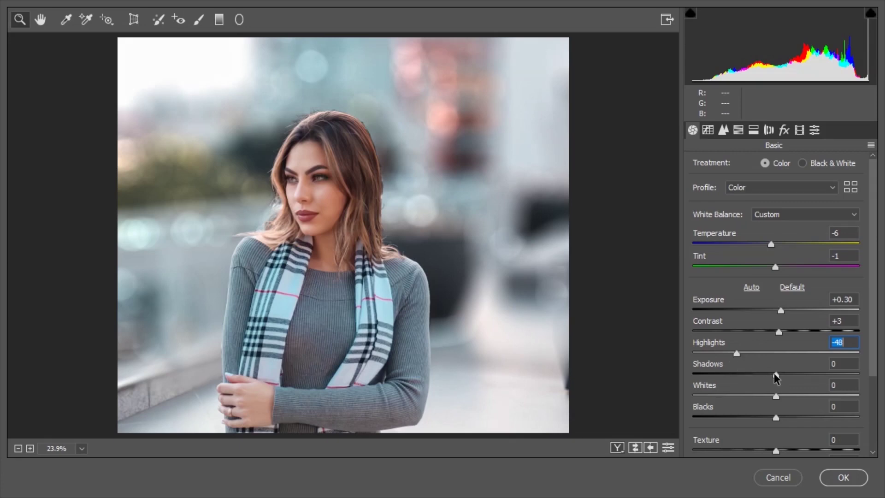
{"action": "left_click", "coordinate": [775, 374]}
{"action": "left_click_drag", "start_coordinate": [776, 375], "coordinate": [779, 375]}
{"action": "left_click_drag", "start_coordinate": [778, 377], "coordinate": [787, 377]}
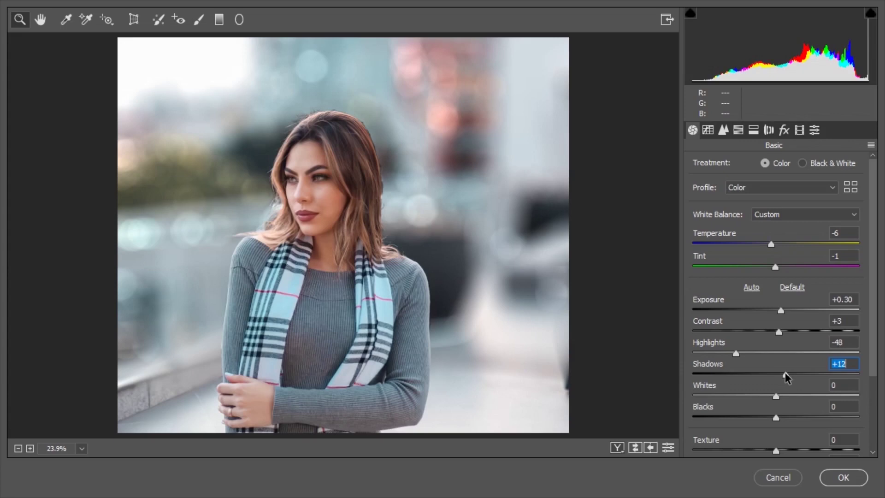
{"action": "left_click_drag", "start_coordinate": [785, 374], "coordinate": [783, 376]}
{"action": "left_click_drag", "start_coordinate": [774, 395], "coordinate": [781, 395]}
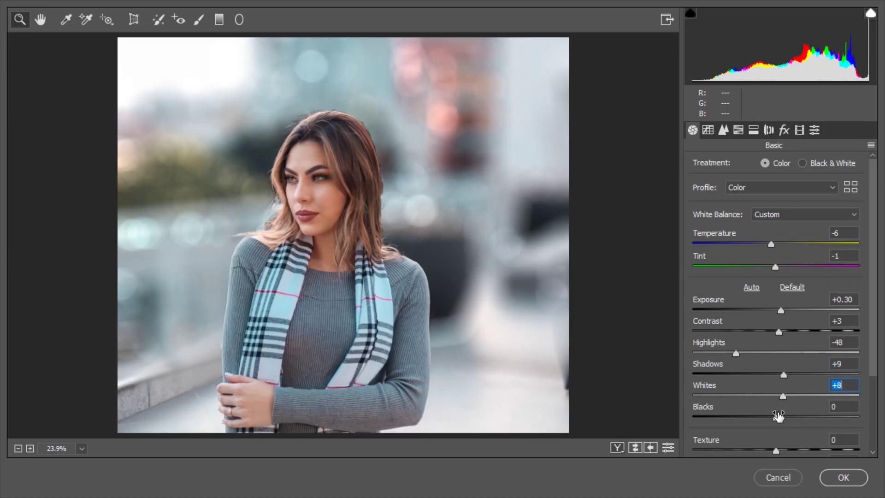
{"action": "left_click_drag", "start_coordinate": [773, 416], "coordinate": [770, 415]}
Add +12 Texture in the Basic panel, with Blacks at -8.
{"action": "scroll", "coordinate": [873, 362], "scroll_direction": "down", "scroll_amount": 3}
{"action": "left_click_drag", "start_coordinate": [776, 409], "coordinate": [784, 410]}
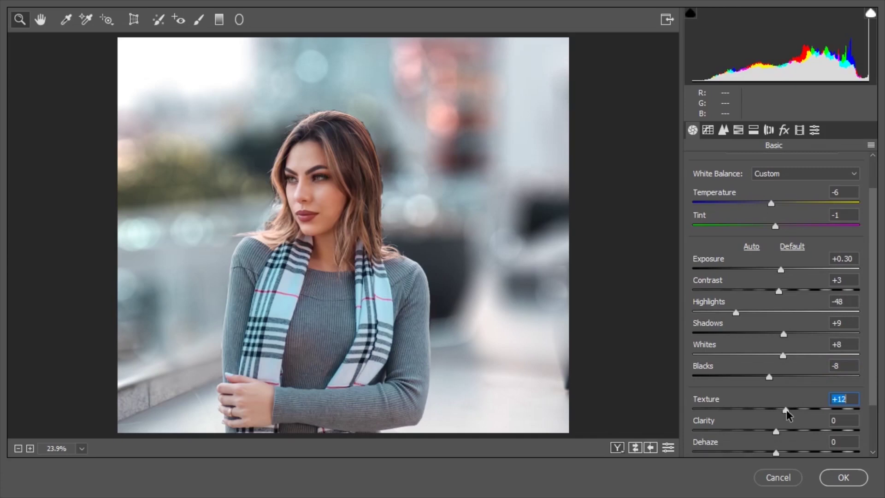
{"action": "scroll", "coordinate": [871, 389], "scroll_direction": "down", "scroll_amount": 1}
{"action": "left_click_drag", "start_coordinate": [873, 390], "coordinate": [872, 418]}
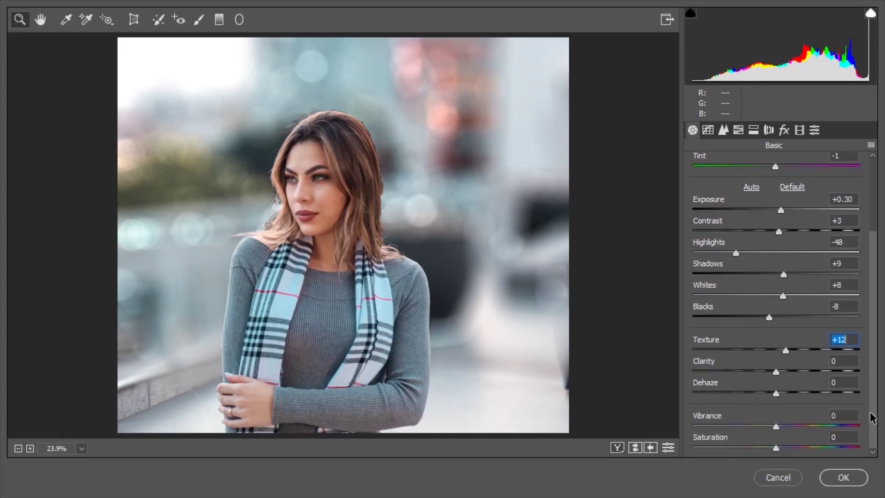
Set Vibrance to exactly +25 and raise Saturation to +8.
{"action": "left_click_drag", "start_coordinate": [778, 427], "coordinate": [799, 426]}
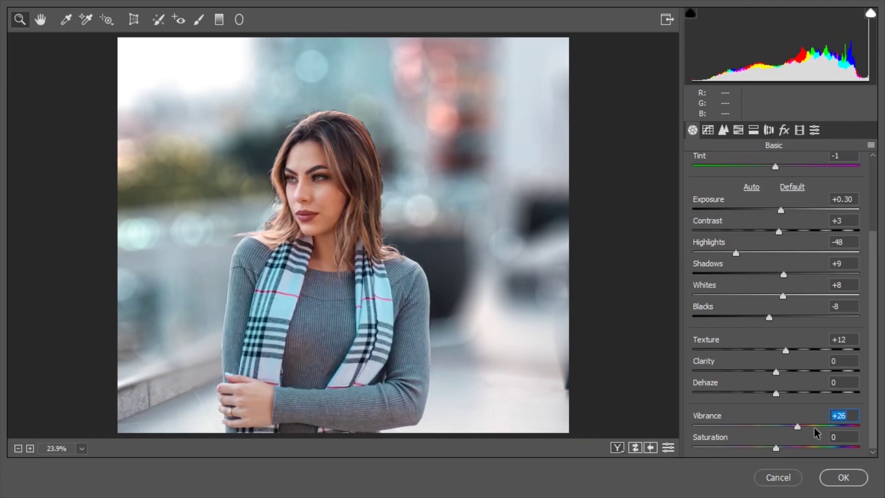
{"action": "key", "text": "BackSpace"}
{"action": "type", "text": "5"}
{"action": "key", "text": "BackSpace"}
{"action": "type", "text": "25"}
{"action": "left_click", "coordinate": [839, 436]}
{"action": "left_click_drag", "start_coordinate": [776, 448], "coordinate": [782, 446]}
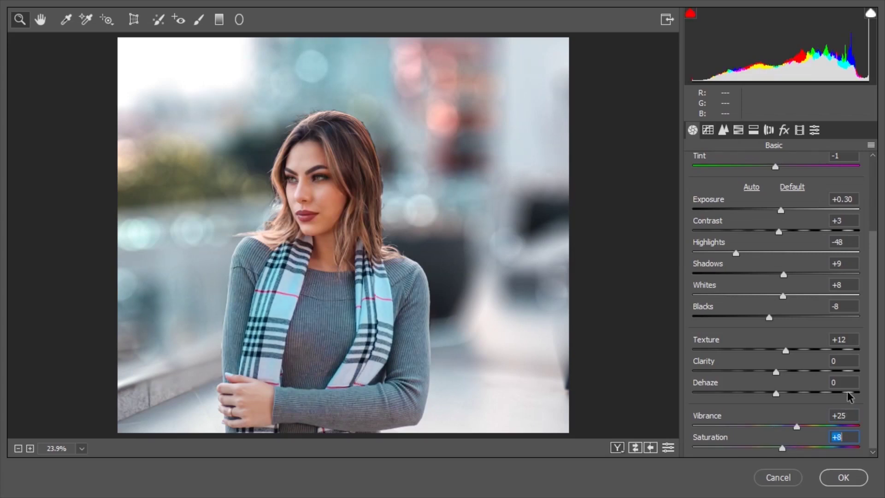
{"action": "left_click", "coordinate": [723, 130]}
In HSL Hue, shift Reds to +23 and nudge Oranges to +2.
{"action": "left_click", "coordinate": [739, 131]}
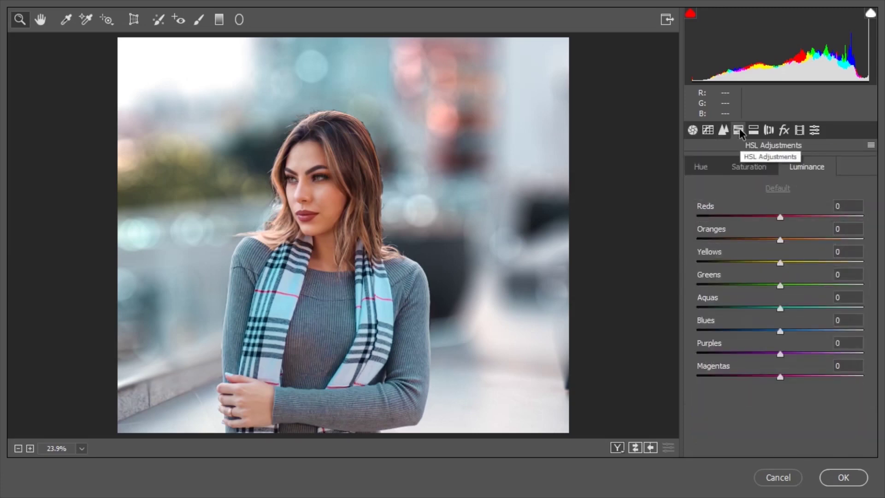
{"action": "left_click", "coordinate": [709, 168]}
{"action": "left_click_drag", "start_coordinate": [780, 217], "coordinate": [790, 219]}
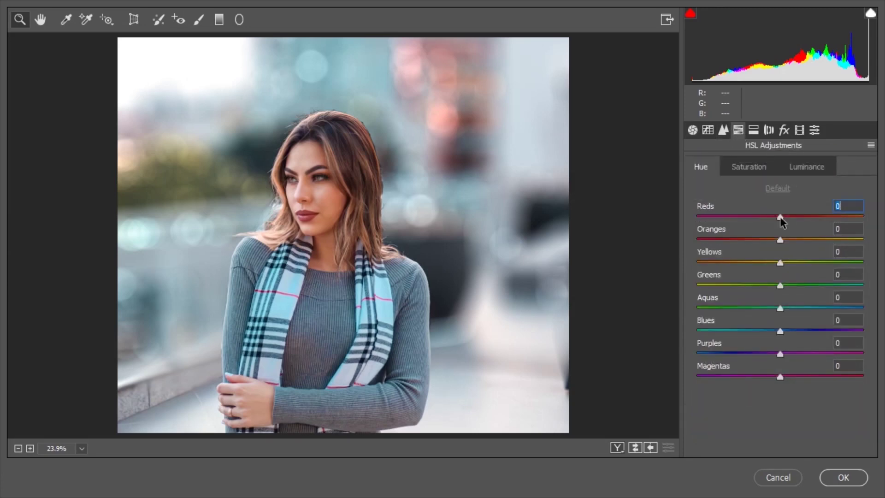
{"action": "mouse_move", "coordinate": [797, 224]}
{"action": "left_mouse_down"}
{"action": "mouse_move", "coordinate": [771, 270]}
{"action": "mouse_move", "coordinate": [764, 264]}
{"action": "mouse_move", "coordinate": [761, 285]}
{"action": "left_mouse_up"}
{"action": "left_click", "coordinate": [779, 263]}
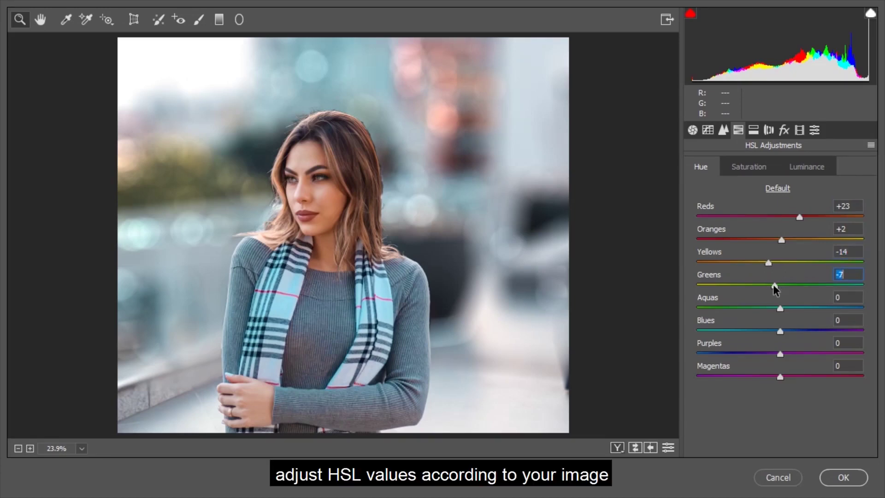
Shift the Greens hue to -57, Aquas to -10 and Blues to -42.
{"action": "left_click_drag", "start_coordinate": [756, 302], "coordinate": [732, 317]}
{"action": "left_click", "coordinate": [779, 309]}
{"action": "left_click_drag", "start_coordinate": [779, 309], "coordinate": [771, 318]}
{"action": "left_click_drag", "start_coordinate": [781, 333], "coordinate": [772, 339]}
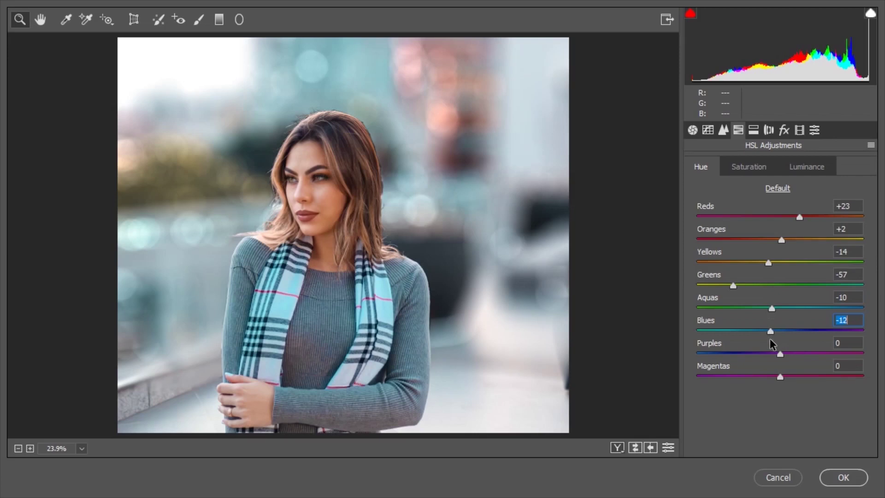
{"action": "mouse_move", "coordinate": [772, 341]}
{"action": "left_mouse_down"}
{"action": "mouse_move", "coordinate": [746, 354]}
{"action": "mouse_move", "coordinate": [758, 354]}
{"action": "mouse_move", "coordinate": [747, 349]}
{"action": "left_mouse_up"}
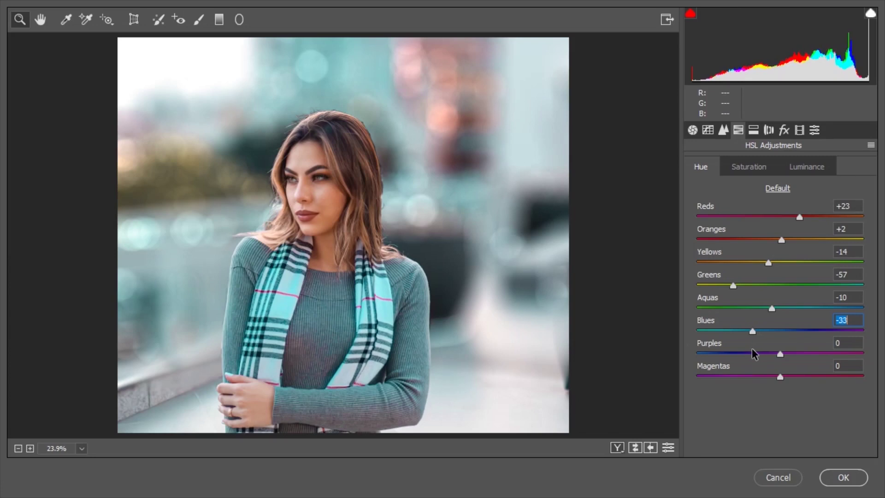
{"action": "key", "text": "Down"}
{"action": "key", "text": "Down"}
{"action": "key", "text": "Down"}
{"action": "left_click", "coordinate": [741, 169]}
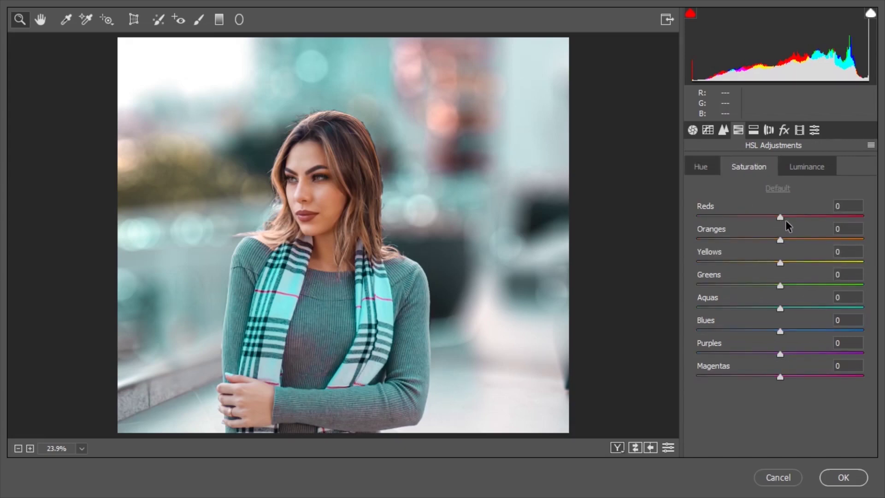
Set saturation to Reds +8, Oranges -57 and Yellows -88.
{"action": "left_click_drag", "start_coordinate": [779, 218], "coordinate": [789, 220]}
{"action": "left_click_drag", "start_coordinate": [790, 221], "coordinate": [730, 261]}
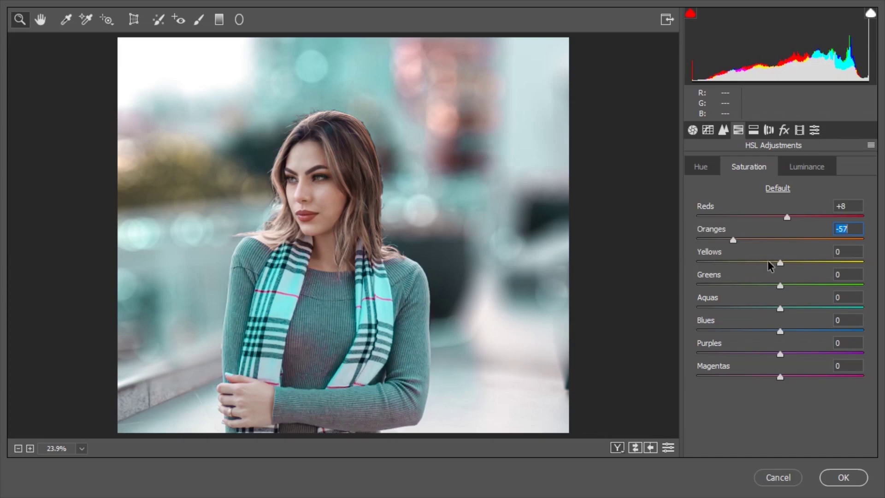
{"action": "key", "text": "Tab"}
{"action": "left_click_drag", "start_coordinate": [778, 263], "coordinate": [705, 279]}
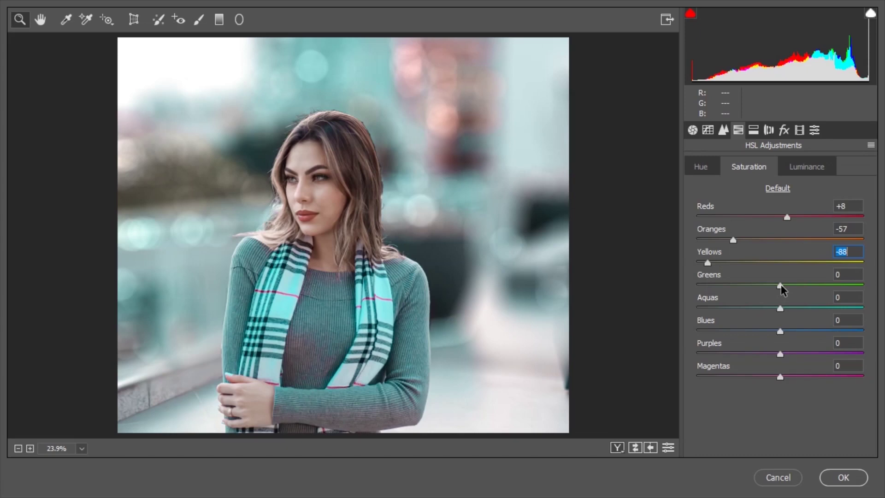
Reduce saturation to Greens -18, Aquas -35 and Blues -23.
{"action": "mouse_move", "coordinate": [780, 284]}
{"action": "left_mouse_down"}
{"action": "mouse_move", "coordinate": [753, 291]}
{"action": "mouse_move", "coordinate": [781, 292]}
{"action": "mouse_move", "coordinate": [758, 301]}
{"action": "mouse_move", "coordinate": [778, 310]}
{"action": "mouse_move", "coordinate": [753, 322]}
{"action": "left_mouse_up"}
{"action": "left_click", "coordinate": [780, 310]}
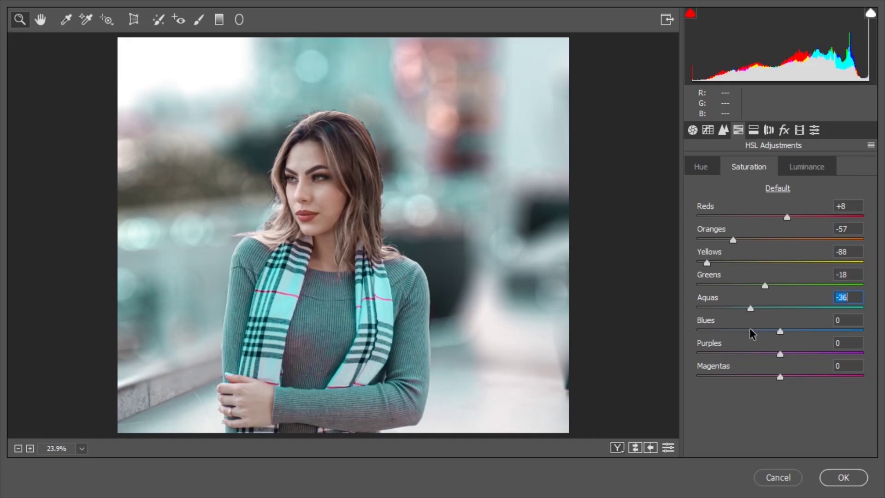
{"action": "left_click", "coordinate": [850, 295]}
{"action": "key", "text": "Up"}
{"action": "left_click_drag", "start_coordinate": [779, 331], "coordinate": [762, 343]}
{"action": "key", "text": "Down"}
{"action": "key", "text": "Down"}
{"action": "key", "text": "Down"}
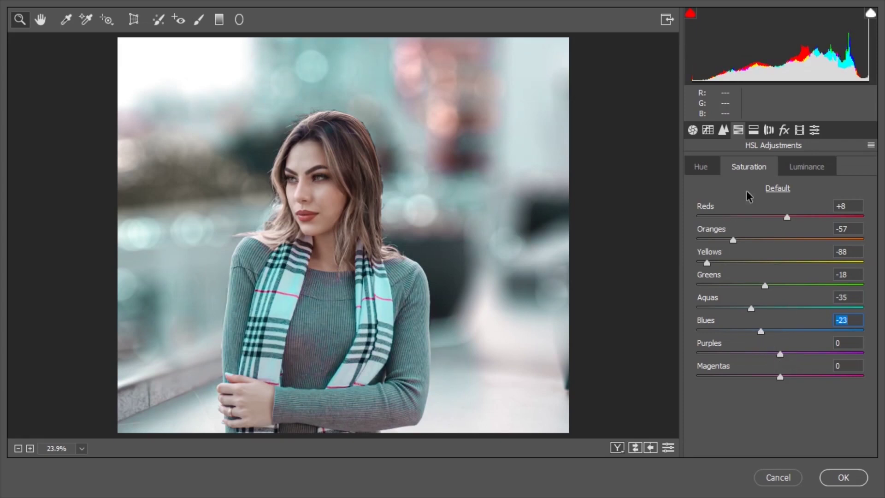
{"action": "left_click", "coordinate": [807, 167]}
Set HSL luminance to Reds +13, Yellows -8, Greens -16 and Blues -33.
{"action": "left_click_drag", "start_coordinate": [780, 217], "coordinate": [792, 219]}
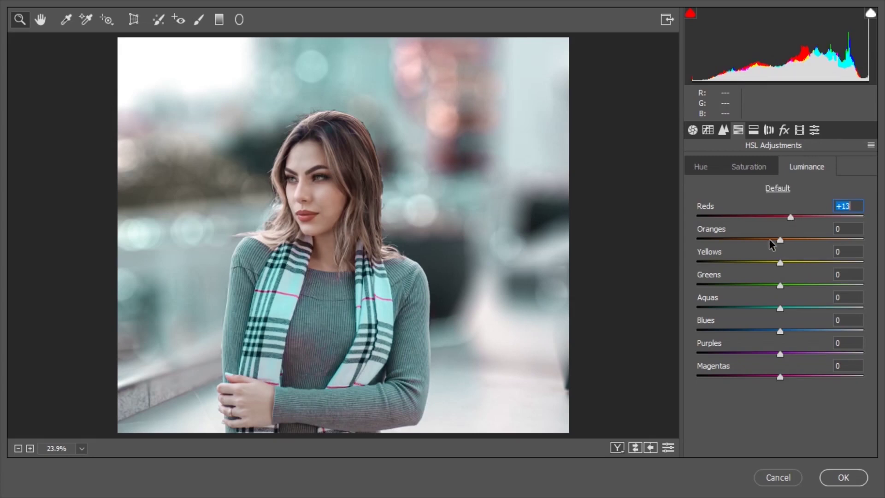
{"action": "left_click", "coordinate": [780, 239]}
{"action": "left_click_drag", "start_coordinate": [780, 262], "coordinate": [774, 263]}
{"action": "left_click_drag", "start_coordinate": [780, 285], "coordinate": [764, 289]}
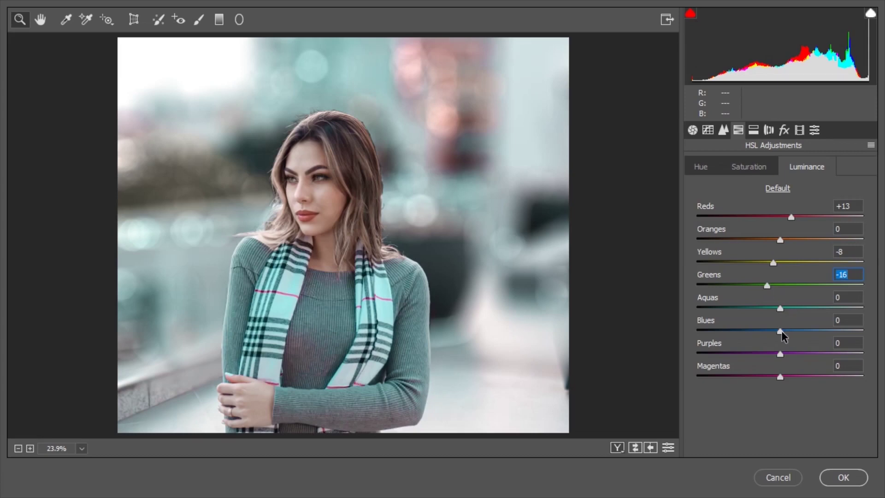
{"action": "left_click_drag", "start_coordinate": [780, 332], "coordinate": [770, 332]}
{"action": "mouse_move", "coordinate": [768, 336]}
{"action": "left_mouse_down"}
{"action": "mouse_move", "coordinate": [745, 339]}
{"action": "mouse_move", "coordinate": [753, 338]}
{"action": "left_mouse_up"}
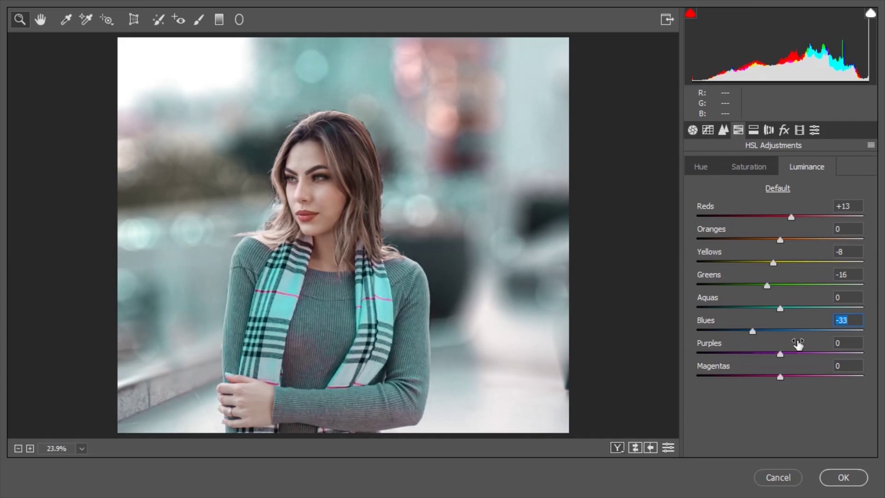
{"action": "left_click", "coordinate": [753, 130]}
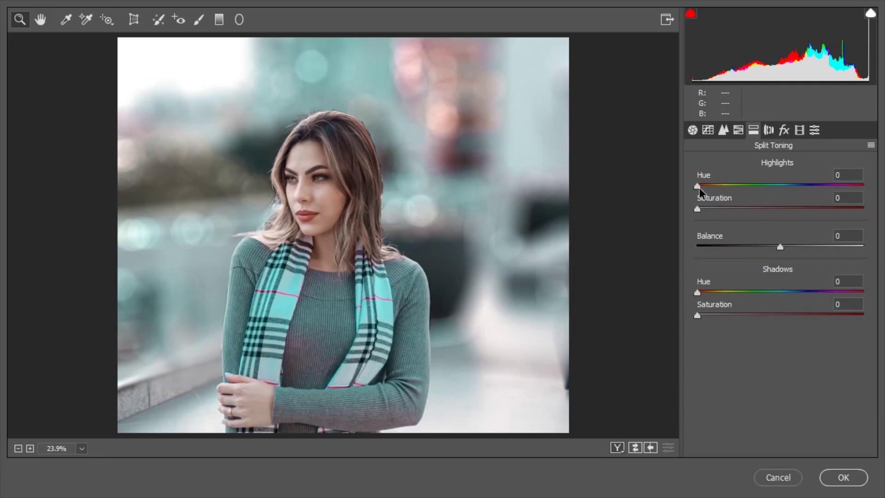
Tint the highlights with split-toning hue 48 and saturation 15.
{"action": "left_click_drag", "start_coordinate": [696, 185], "coordinate": [718, 187]}
{"action": "left_click_drag", "start_coordinate": [695, 209], "coordinate": [720, 213]}
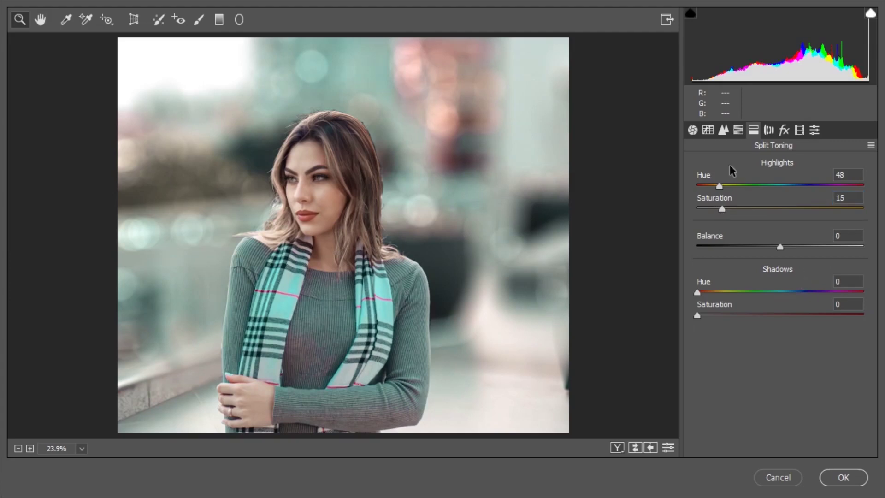
{"action": "left_click", "coordinate": [723, 130]}
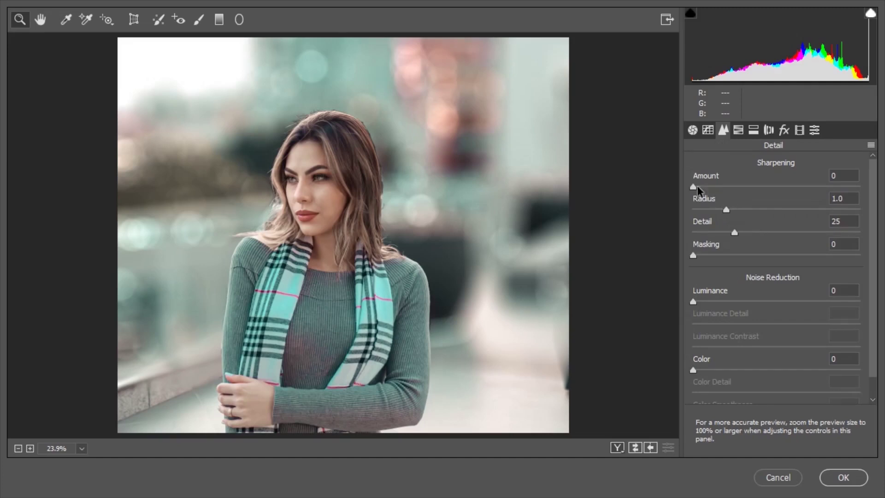
Set Sharpening Amount to 40 and apply the Camera Raw grade to Layer 2.
{"action": "left_click_drag", "start_coordinate": [693, 187], "coordinate": [740, 192]}
{"action": "left_click_drag", "start_coordinate": [742, 193], "coordinate": [735, 195]}
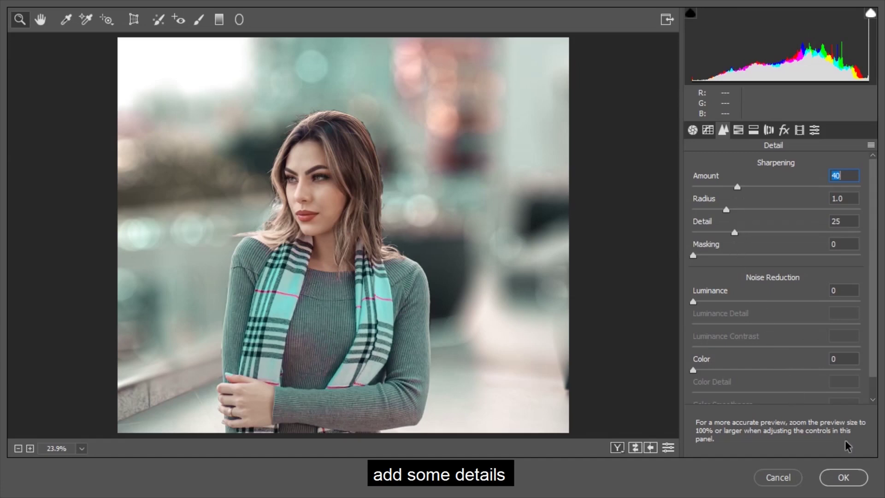
{"action": "left_click", "coordinate": [841, 477]}
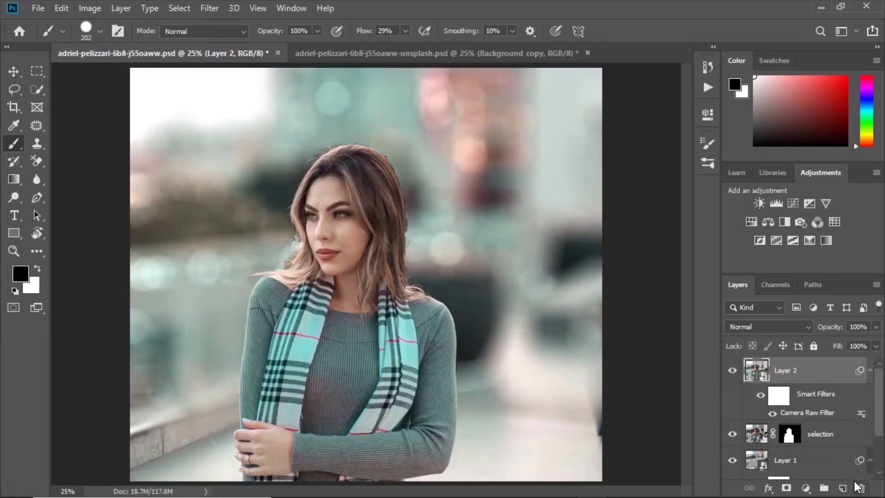
{"action": "scroll", "coordinate": [815, 462], "scroll_direction": "down", "scroll_amount": 2}
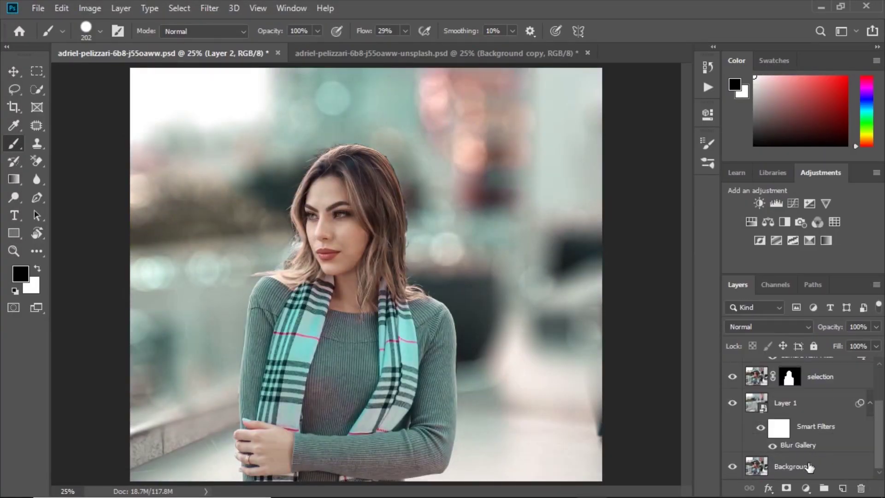
{"action": "key", "text": "alt"}
{"action": "left_click", "coordinate": [733, 468], "text": "alt"}
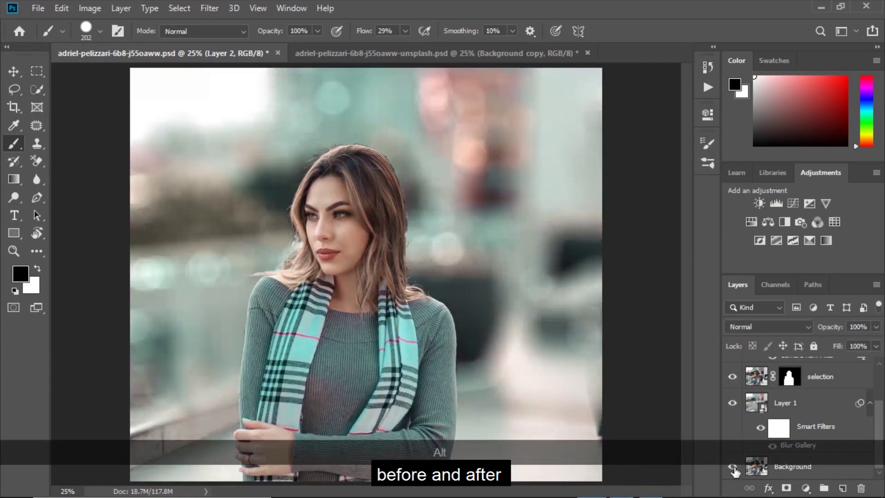
{"action": "left_click", "coordinate": [733, 467], "text": "alt"}
{"action": "left_click", "coordinate": [733, 467], "text": "alt"}
{"action": "left_click", "coordinate": [733, 467], "text": "alt"}
{"action": "left_click", "coordinate": [733, 467], "text": "alt"}
{"action": "left_click", "coordinate": [733, 467], "text": "alt"}
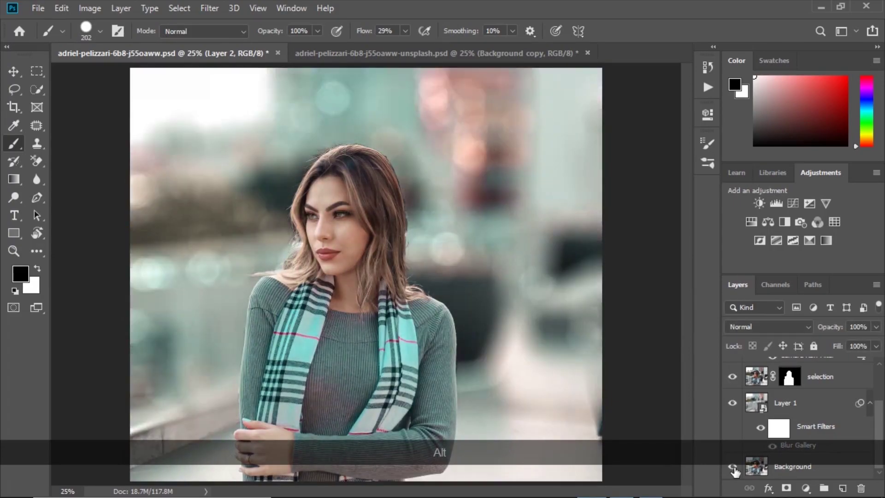